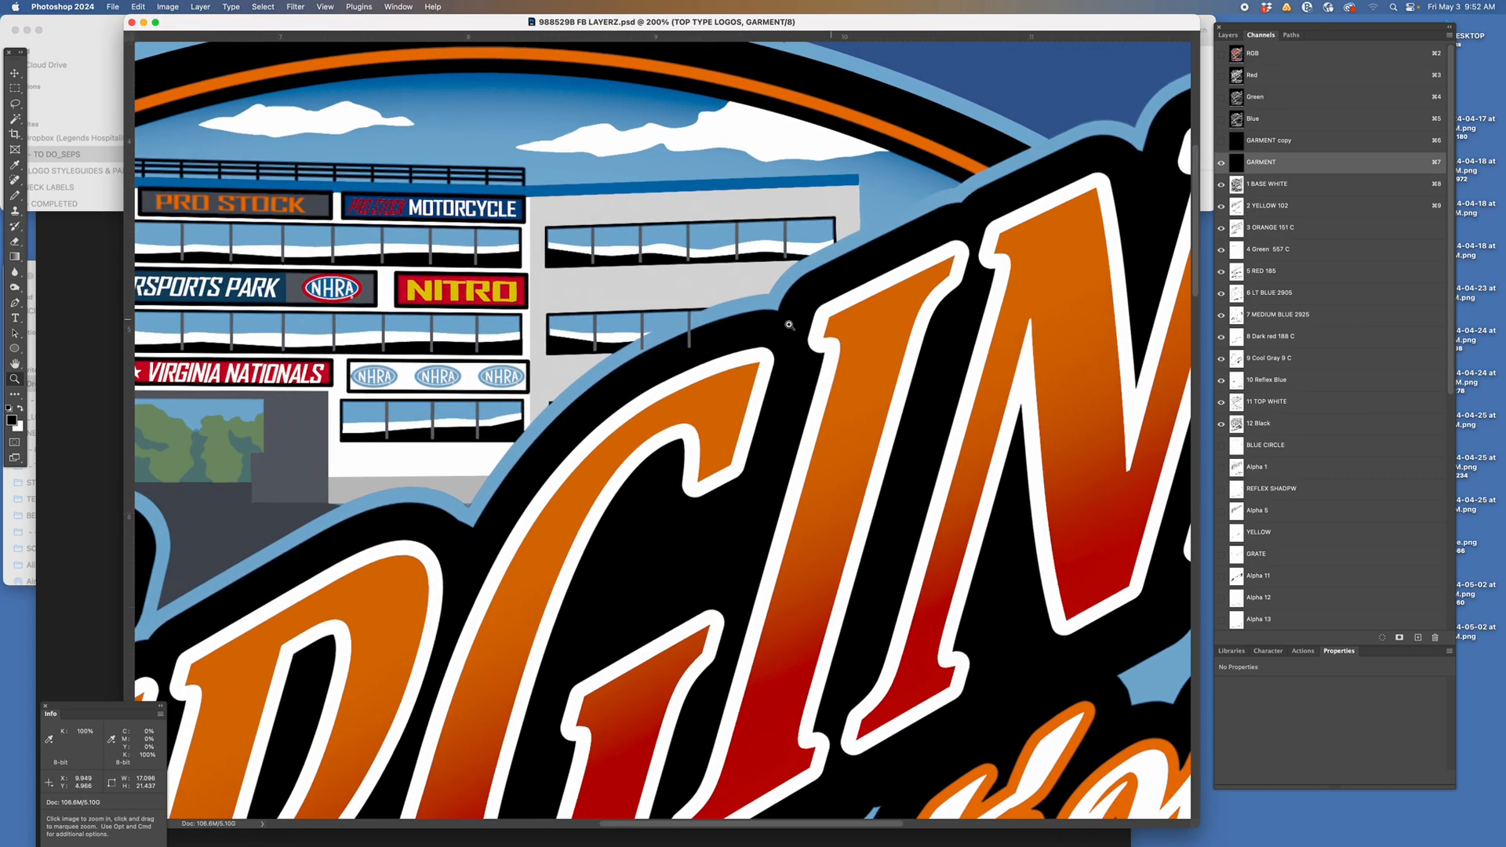
# Step: Examine the separation channels from 1 BASE WHITE to 9 Cool Gray 9 C one by one around the window posts overlapping the lettering outline
pyautogui.moveTo(661, 335); pyautogui.dragTo(747, 369)
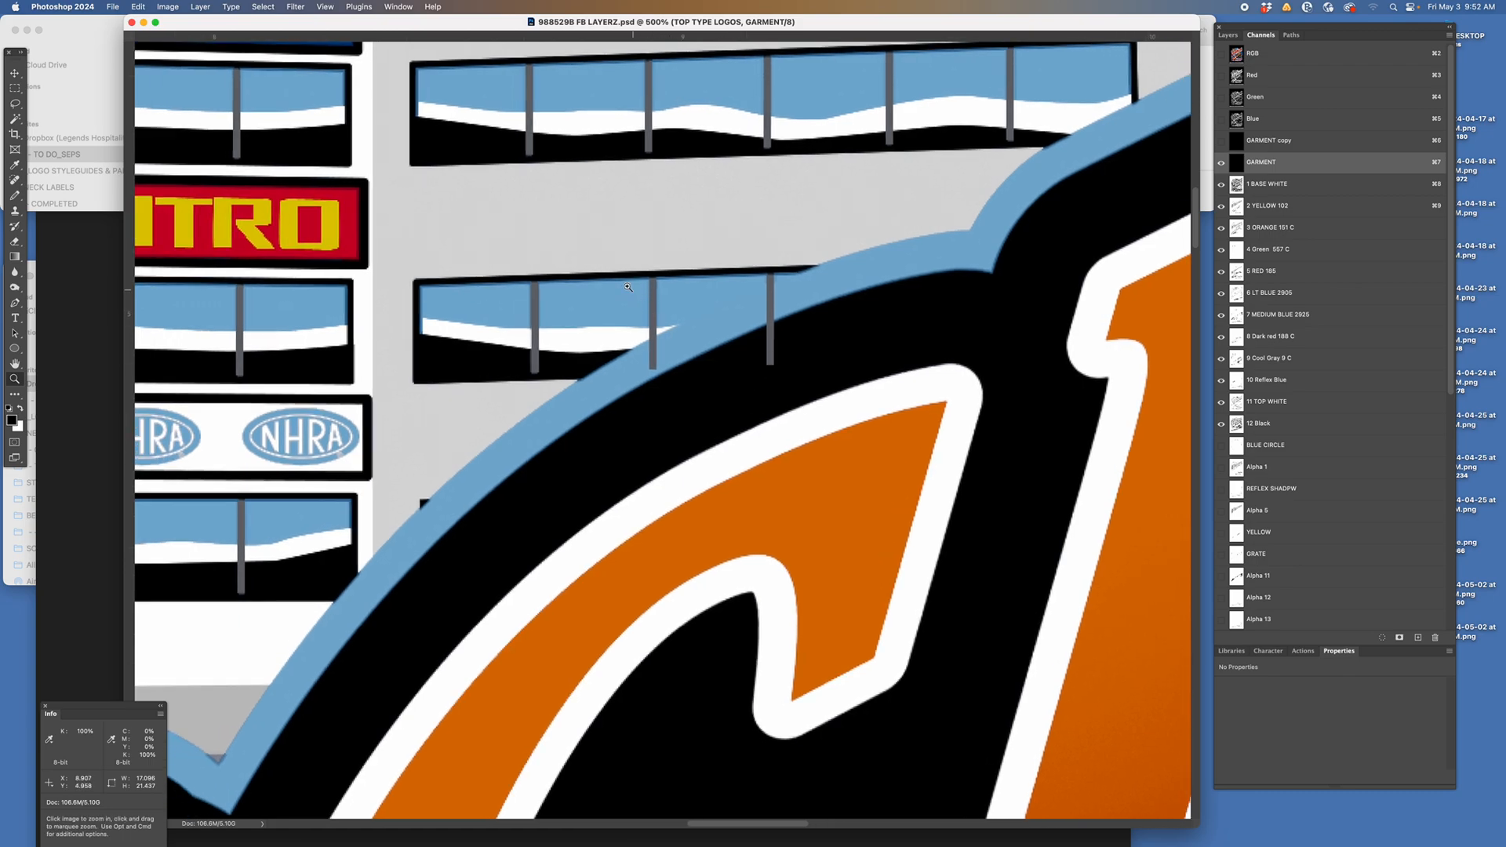
pyautogui.moveTo(609, 339); pyautogui.dragTo(471, 345)
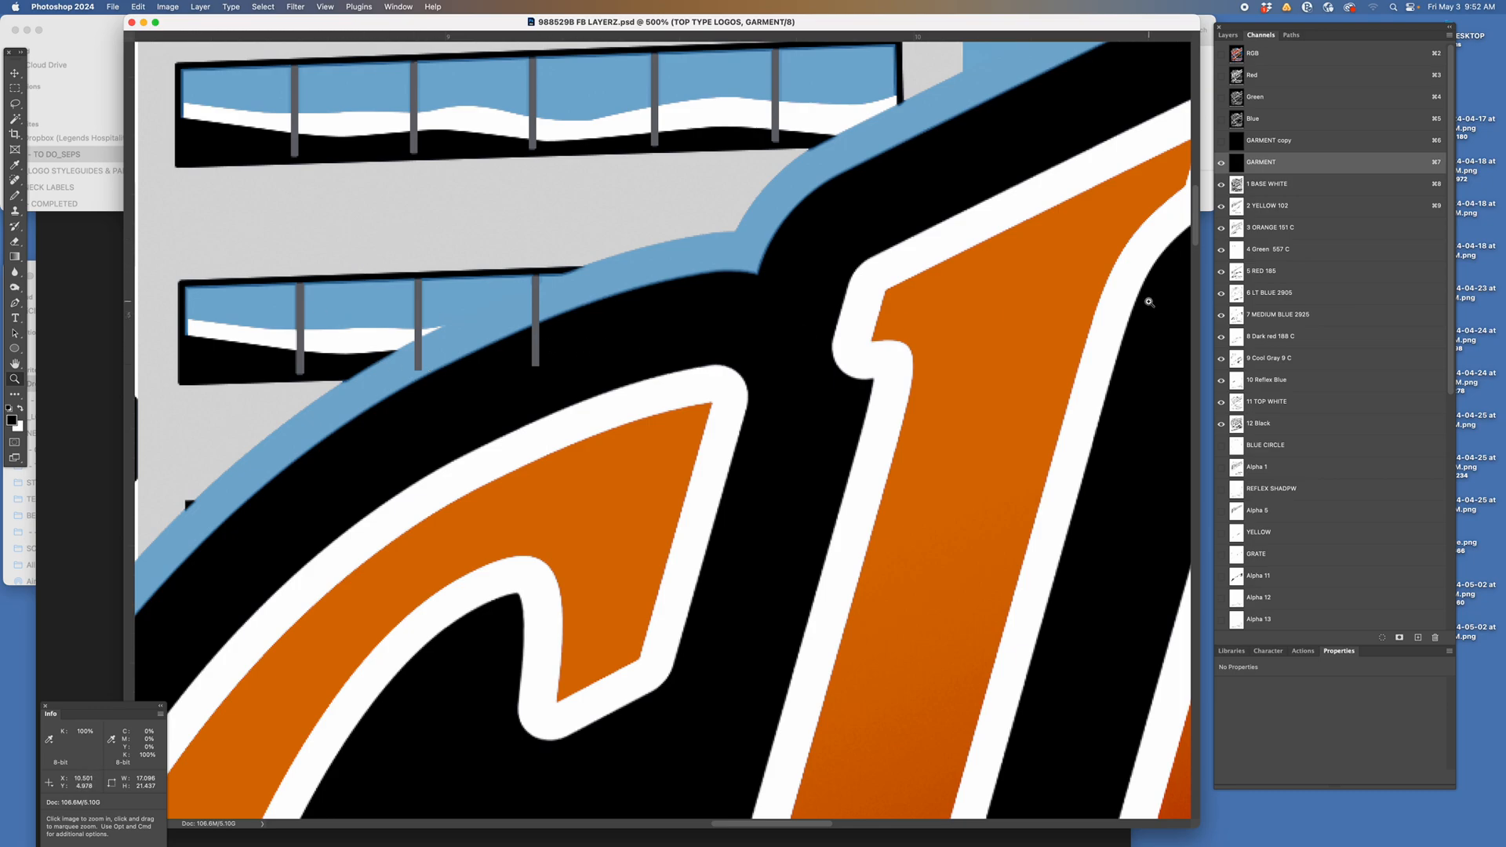
pyautogui.click(1221, 185)
pyautogui.click(1237, 188)
pyautogui.click(1236, 205)
pyautogui.click(1236, 228)
pyautogui.click(1236, 250)
pyautogui.click(1237, 271)
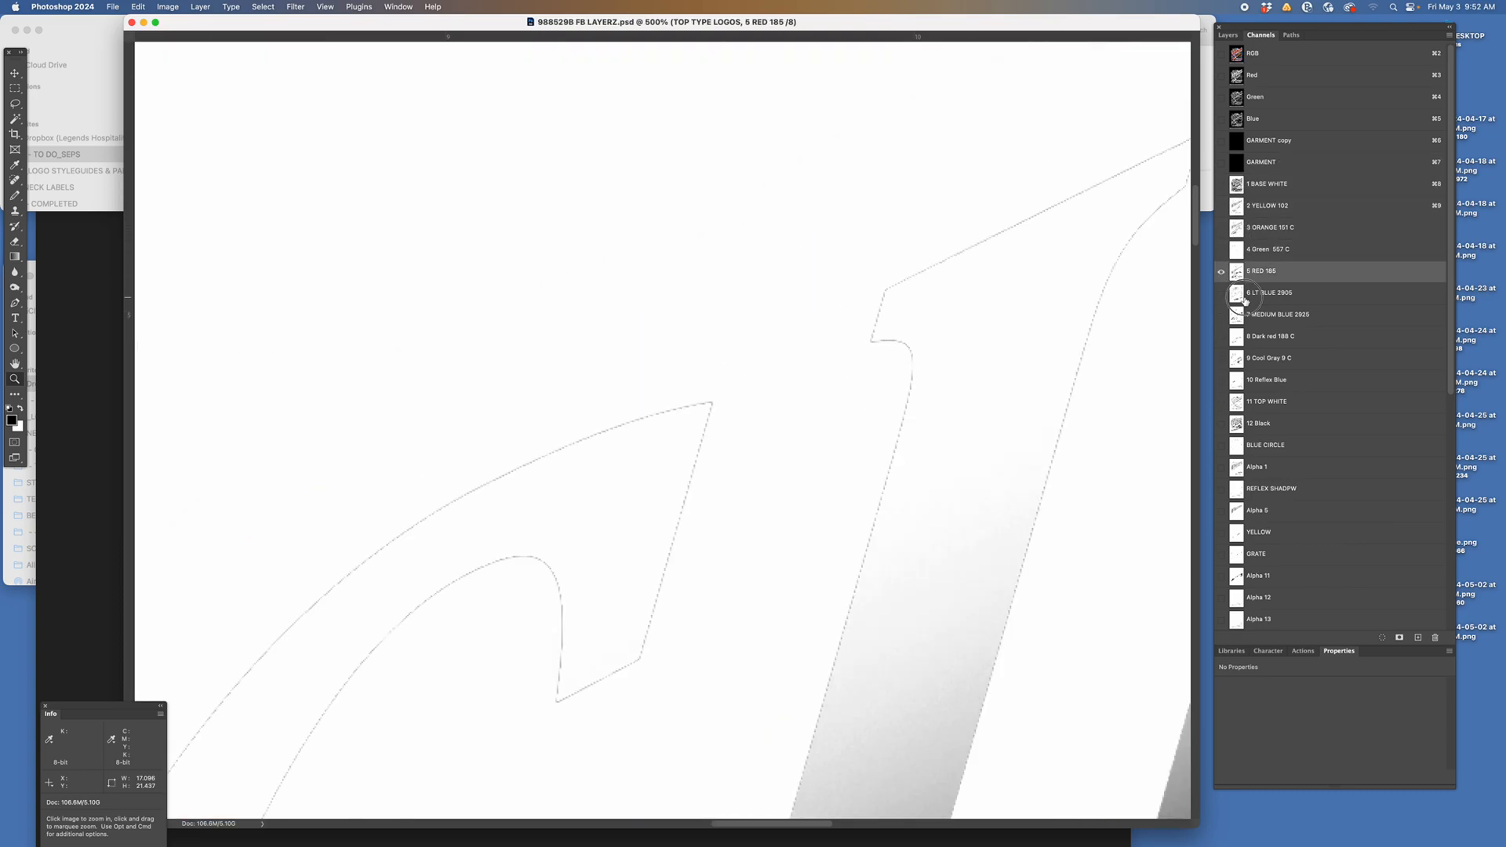
pyautogui.click(1238, 293)
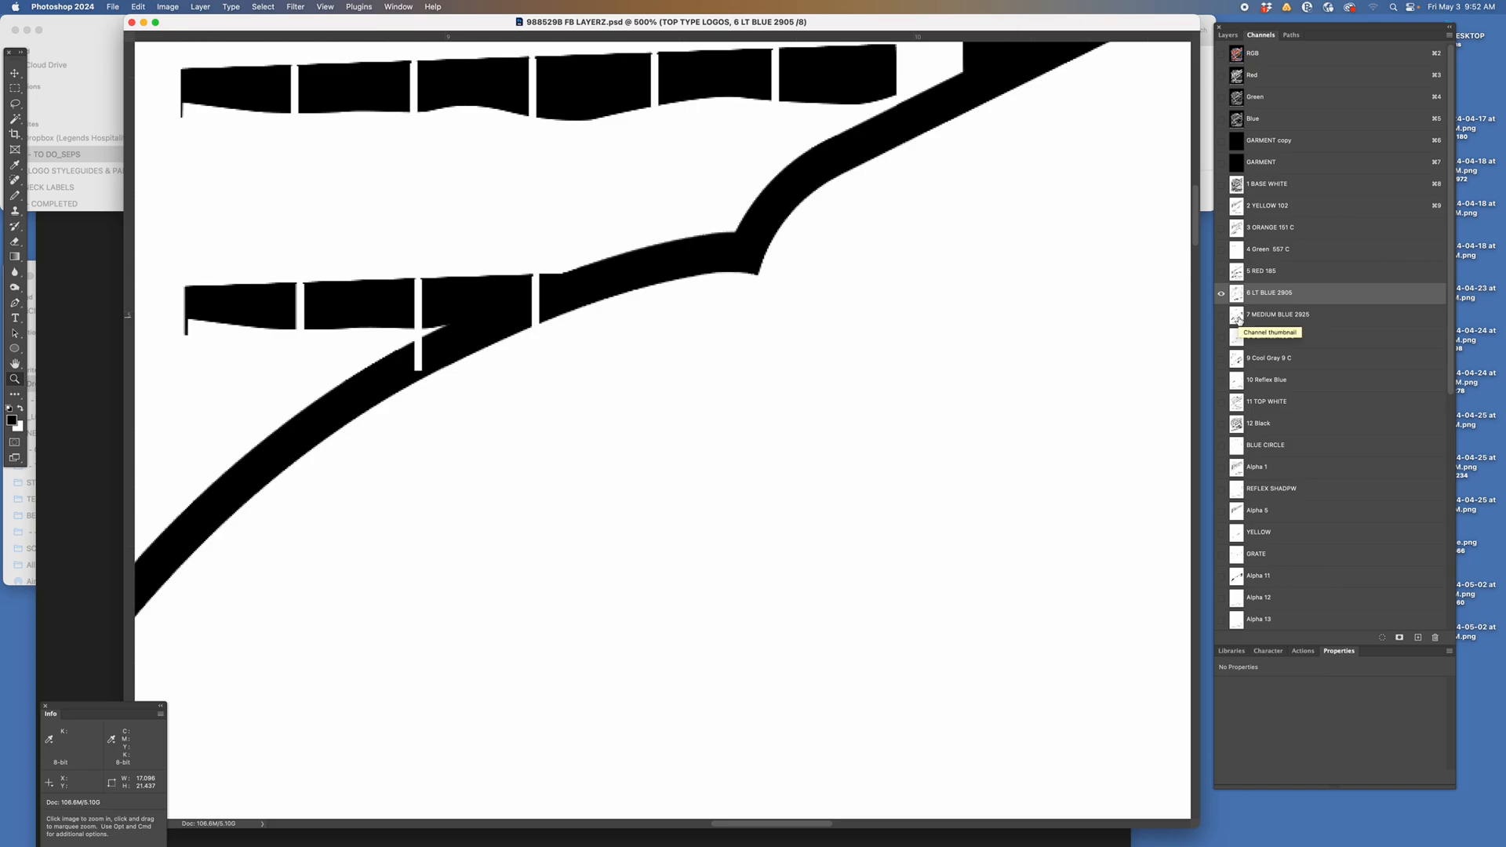
pyautogui.click(1237, 315)
pyautogui.click(1236, 359)
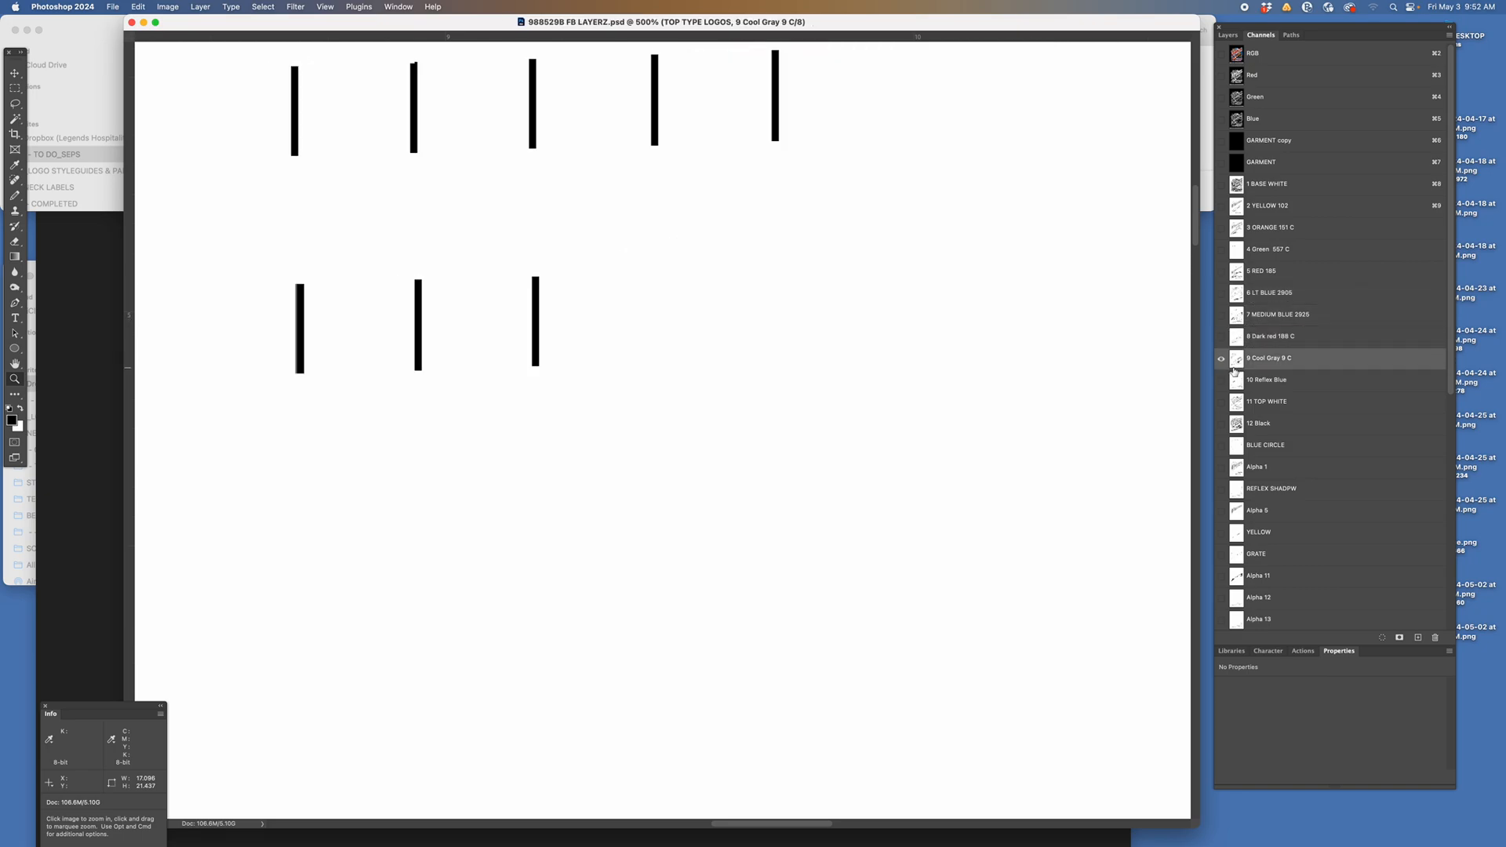
# Step: Show the GARMENT through 12 Black channels together and select all channels from 1 BASE WHITE to 12 Black
pyautogui.moveTo(1222, 336); pyautogui.dragTo(1221, 162)
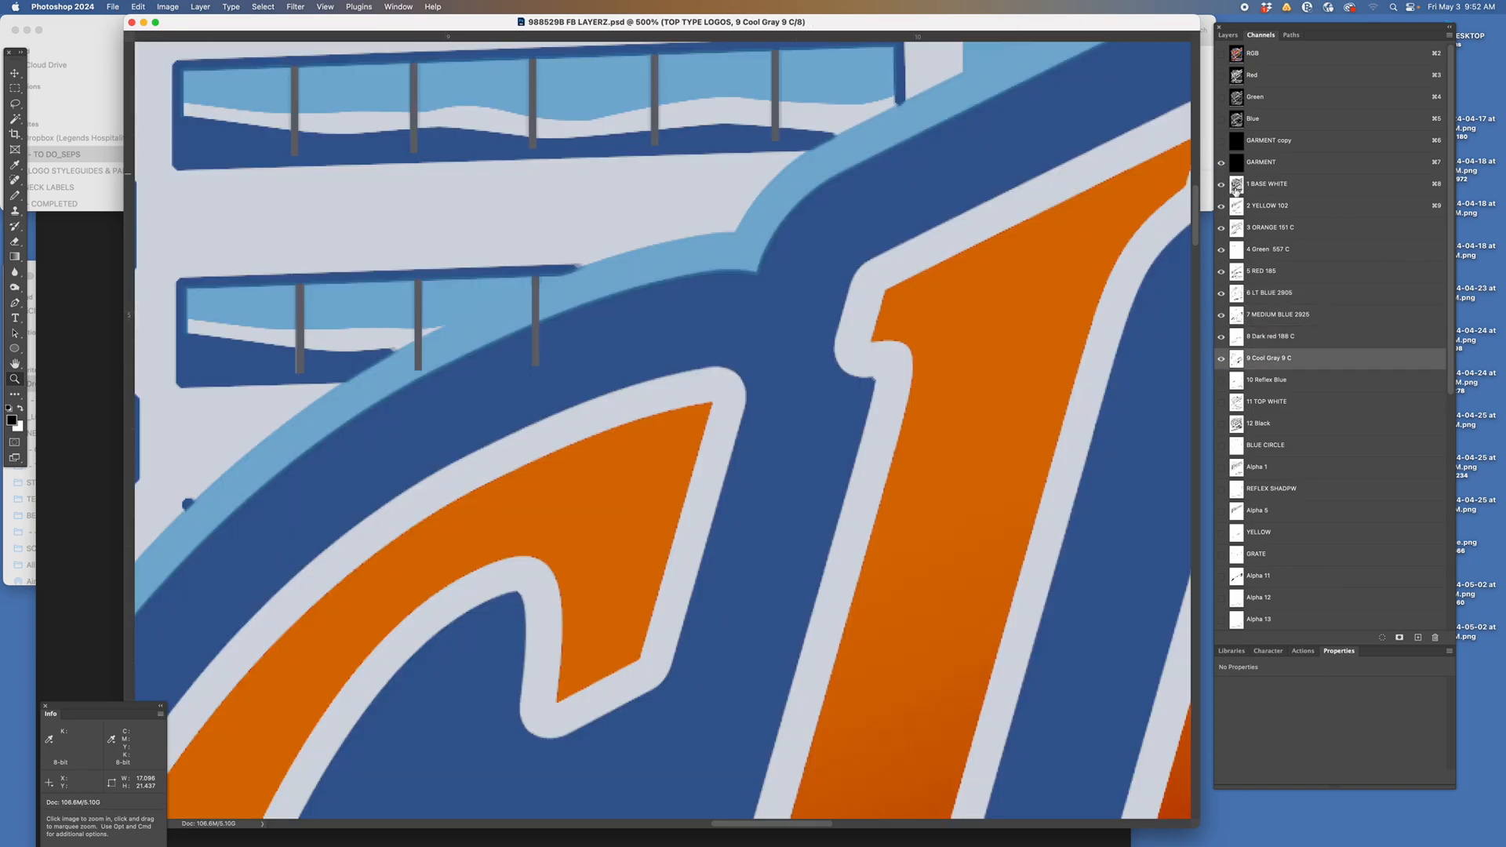
pyautogui.moveTo(1222, 380); pyautogui.dragTo(1221, 424)
pyautogui.click(1236, 423)
pyautogui.keyDown('shift'); pyautogui.click(1237, 400); pyautogui.keyUp('shift')
pyautogui.keyDown('shift'); pyautogui.click(1237, 384); pyautogui.keyUp('shift')
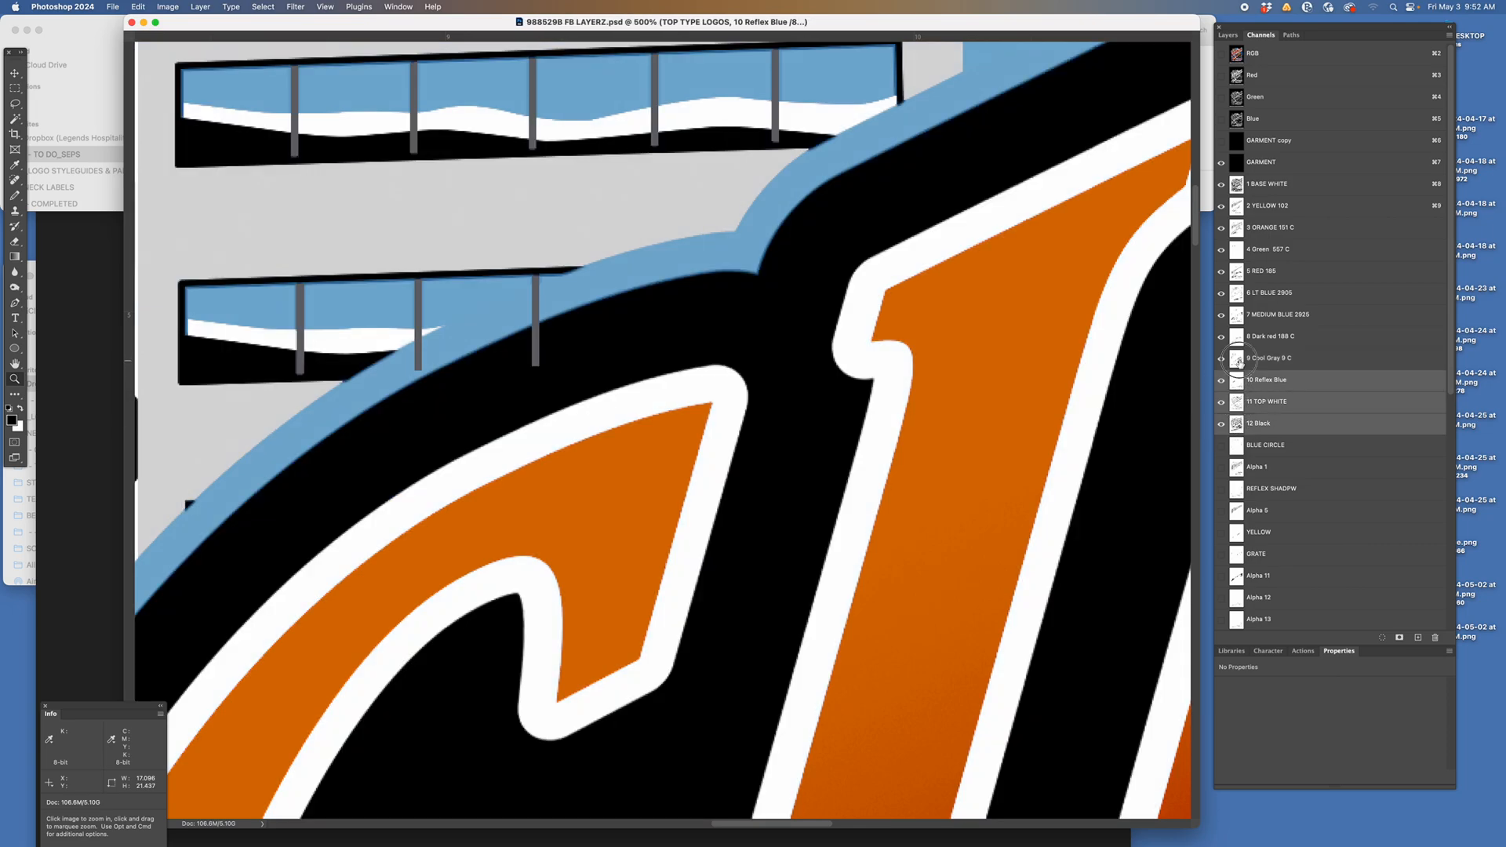
pyautogui.keyDown('shift'); pyautogui.click(1239, 358); pyautogui.keyUp('shift')
pyautogui.keyDown('shift'); pyautogui.click(1243, 338); pyautogui.keyUp('shift')
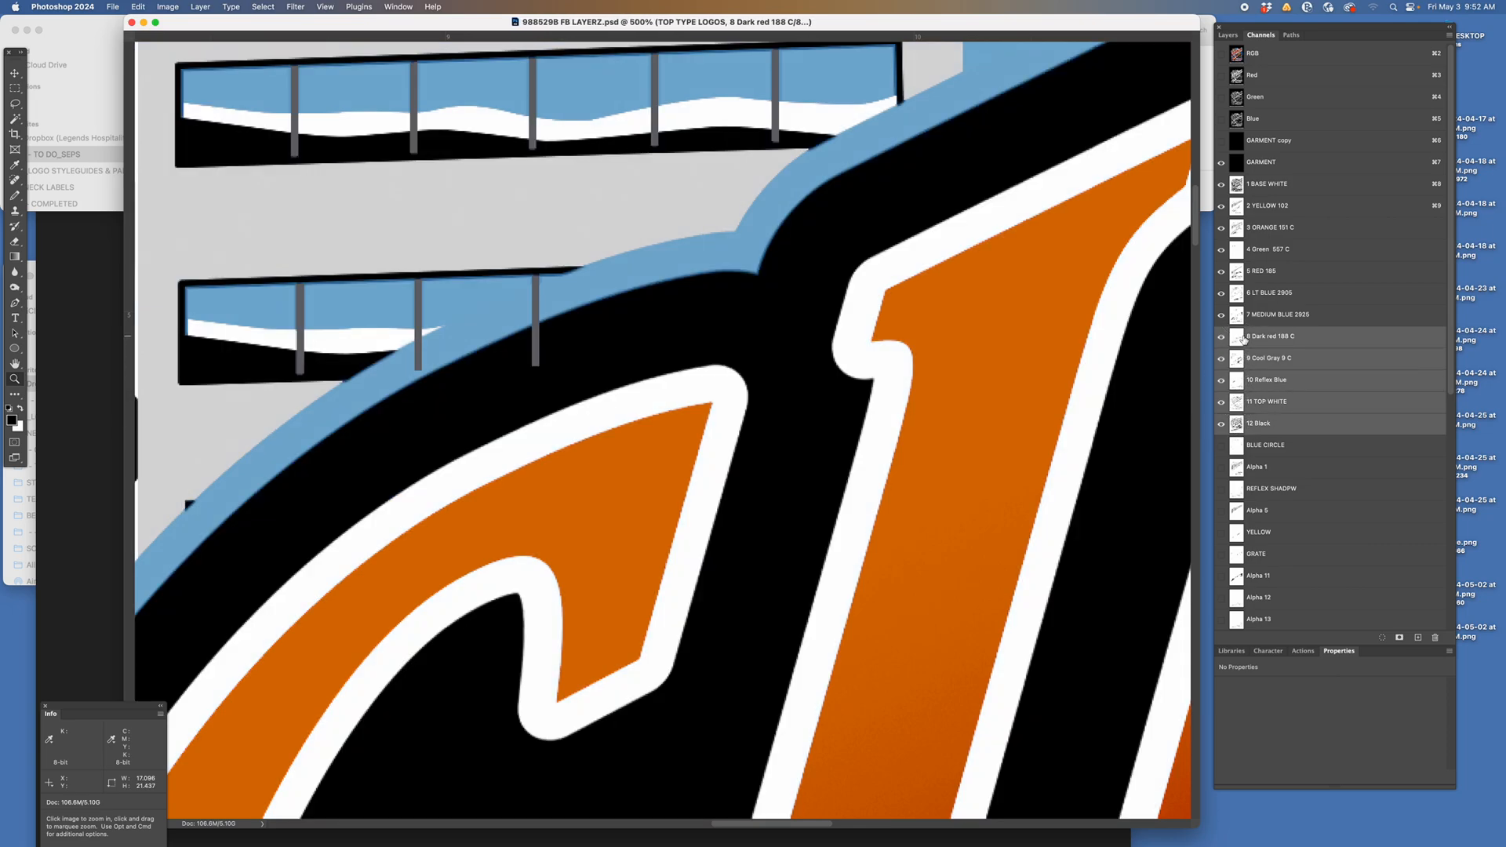
pyautogui.keyDown('shift'); pyautogui.click(1240, 318); pyautogui.keyUp('shift')
pyautogui.keyDown('shift'); pyautogui.click(1237, 295); pyautogui.keyUp('shift')
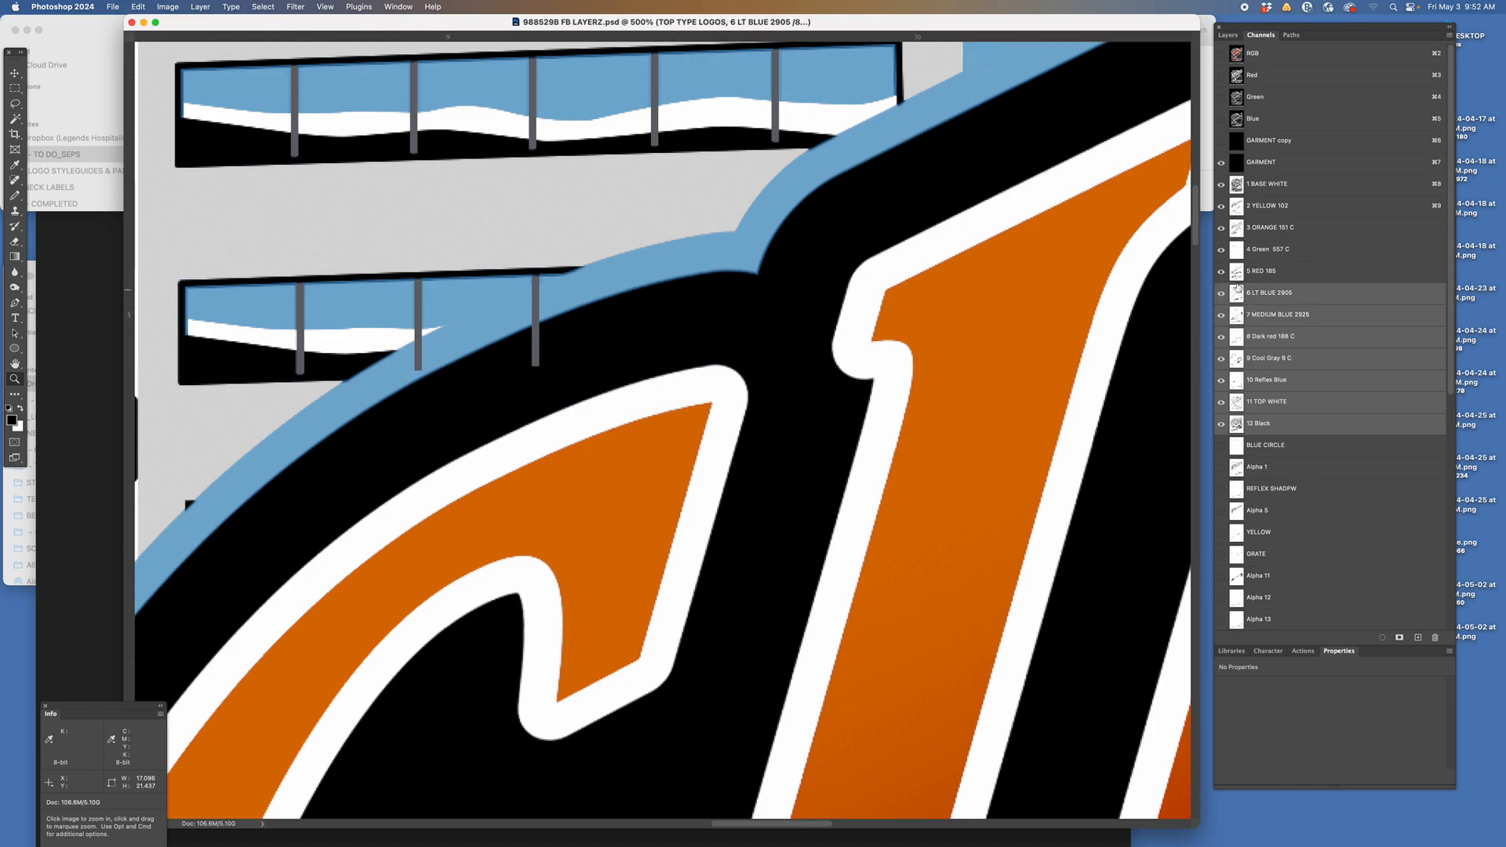
pyautogui.keyDown('shift'); pyautogui.click(1238, 267); pyautogui.keyUp('shift')
pyautogui.keyDown('shift'); pyautogui.click(1237, 249); pyautogui.keyUp('shift')
pyautogui.keyDown('shift'); pyautogui.click(1236, 228); pyautogui.keyUp('shift')
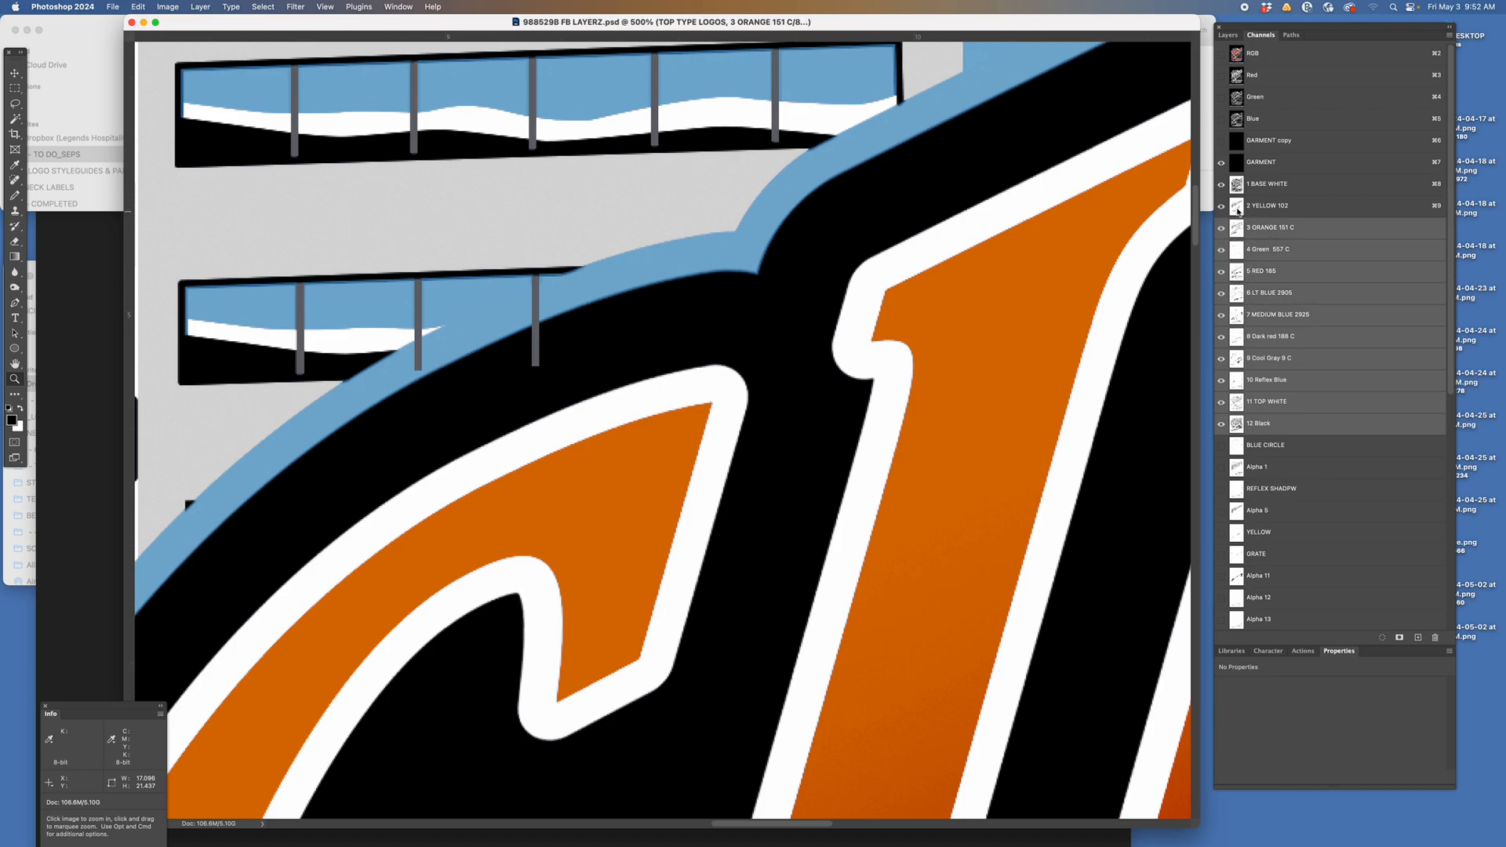
pyautogui.keyDown('shift'); pyautogui.click(1238, 207); pyautogui.keyUp('shift')
pyautogui.keyDown('shift'); pyautogui.click(1238, 185); pyautogui.keyUp('shift')
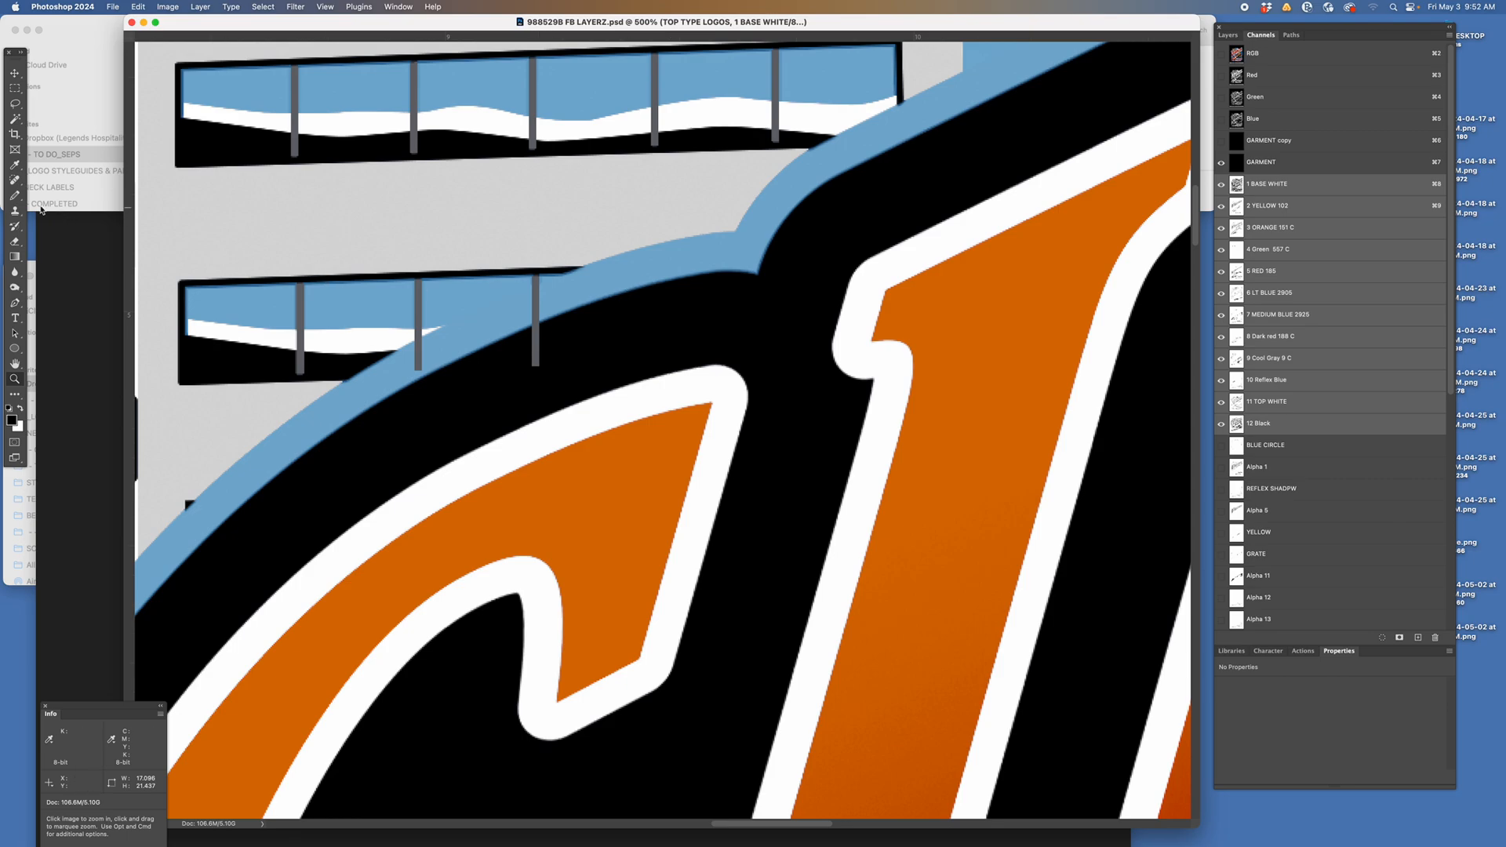
# Step: Activate the Clone Stamp tool and reposition the application and document windows so the tool's options are accessible
pyautogui.click(15, 211)
pyautogui.moveTo(704, 846)
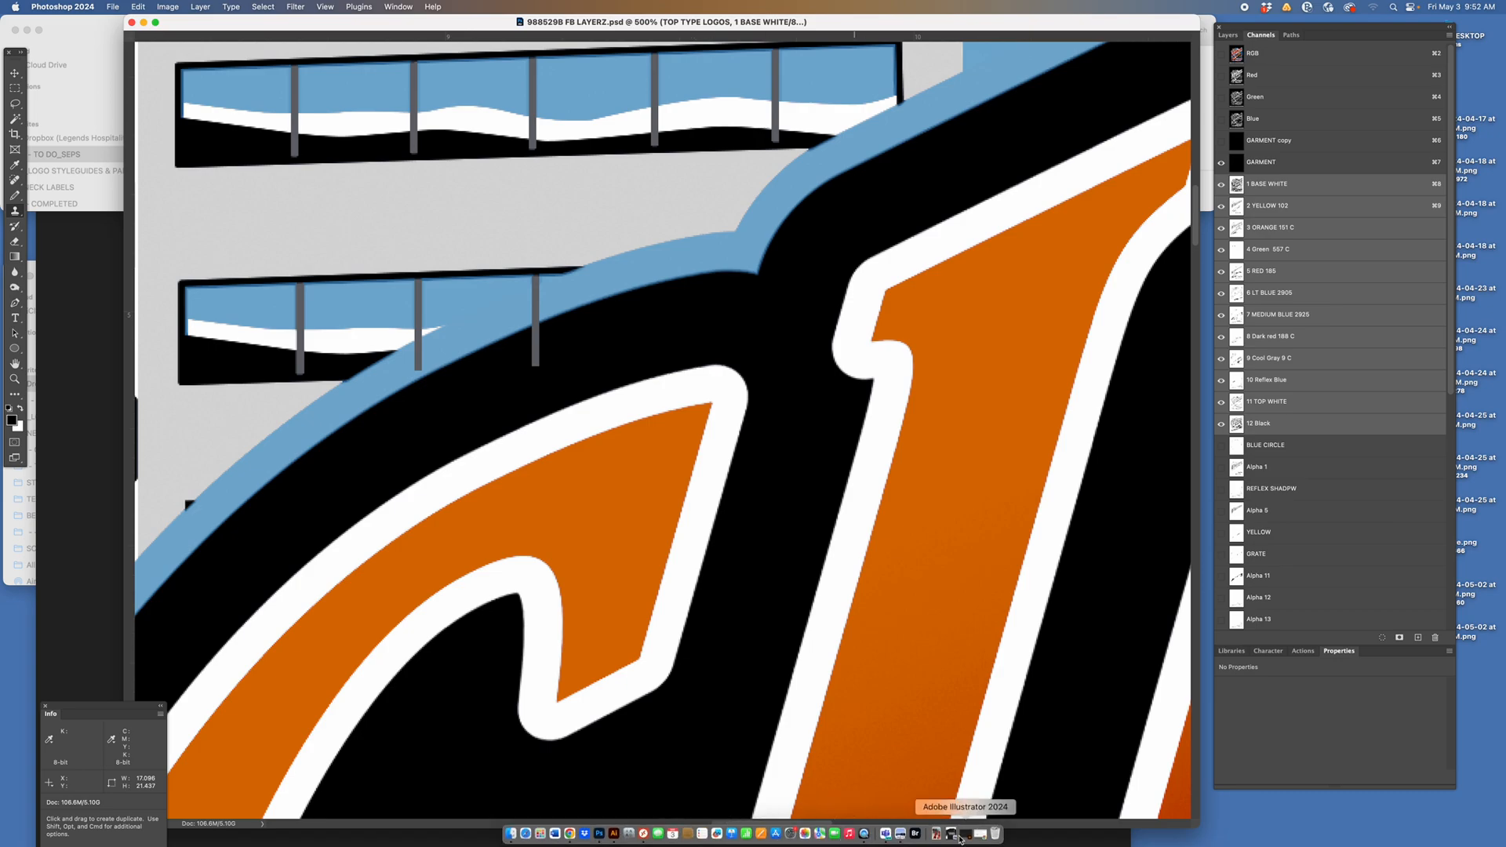
pyautogui.click(599, 835)
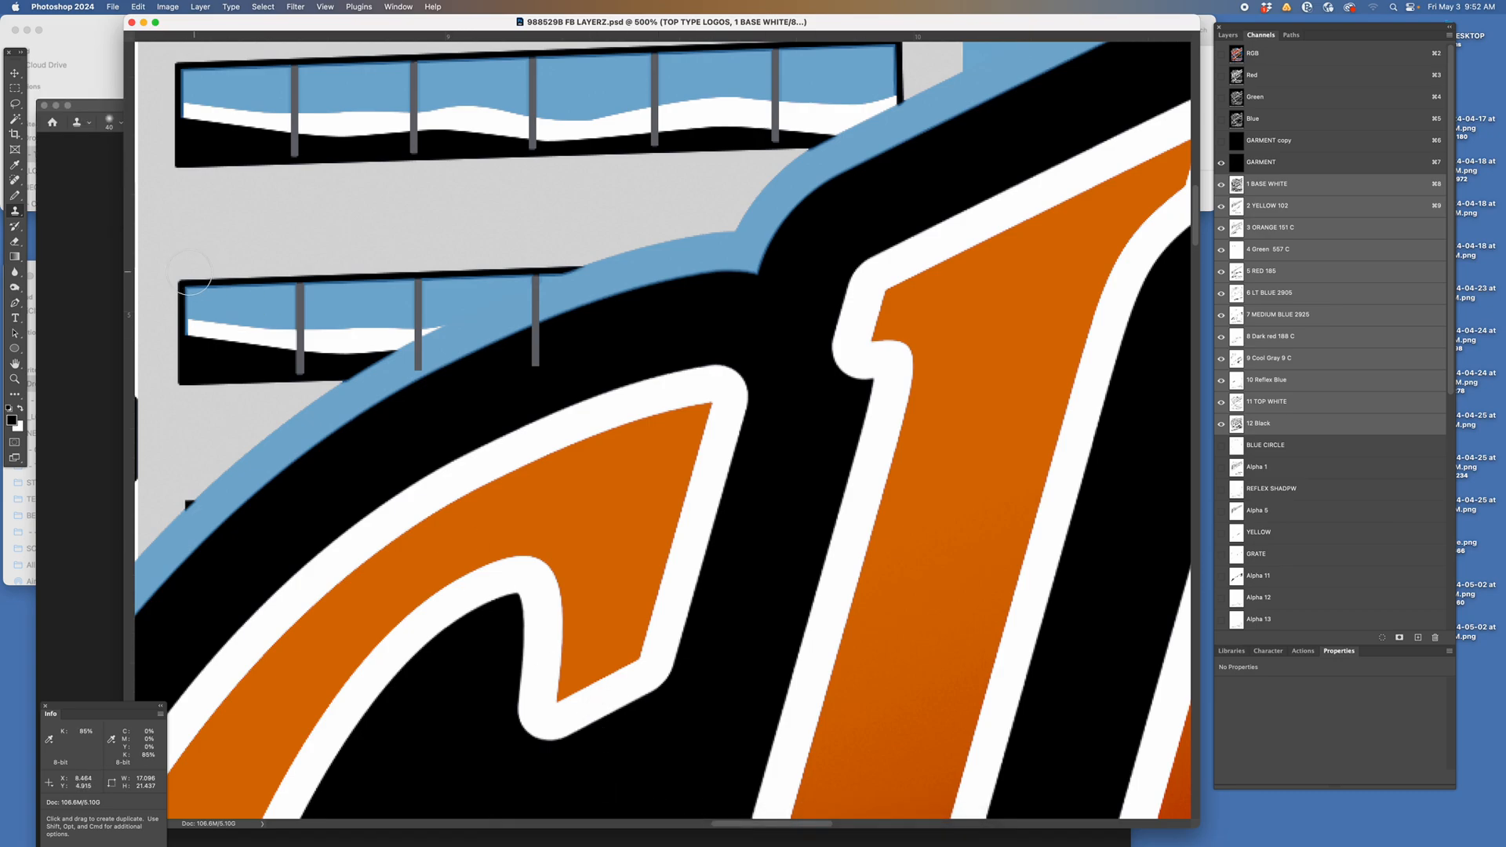
pyautogui.doubleClick(89, 103)
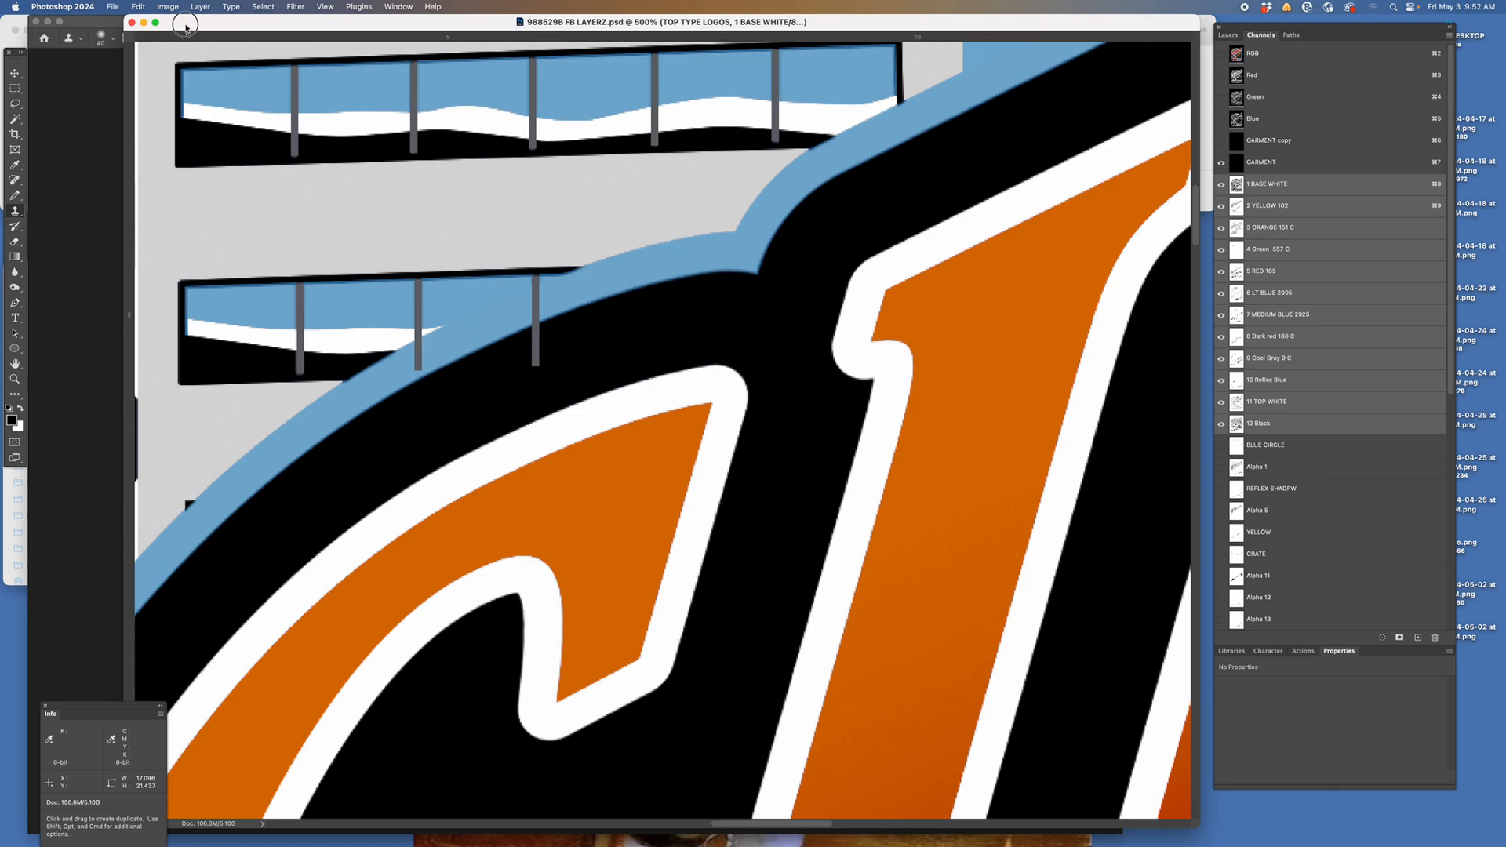
pyautogui.moveTo(118, 70); pyautogui.dragTo(123, 66)
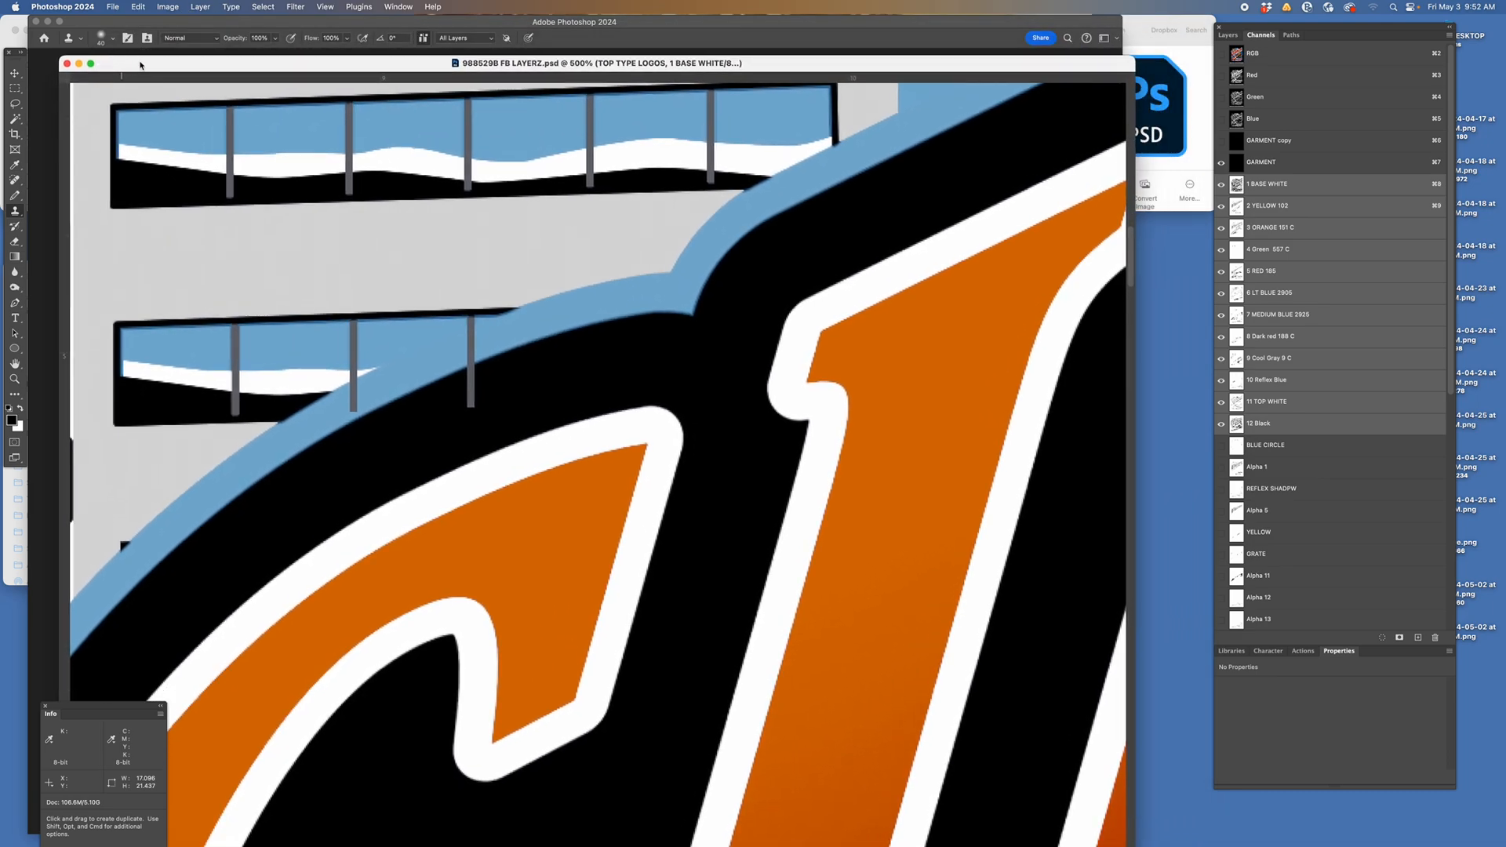
# Step: Set the Clone Stamp to the Hard Round brush, keeping the Normal blend mode
pyautogui.click(103, 39)
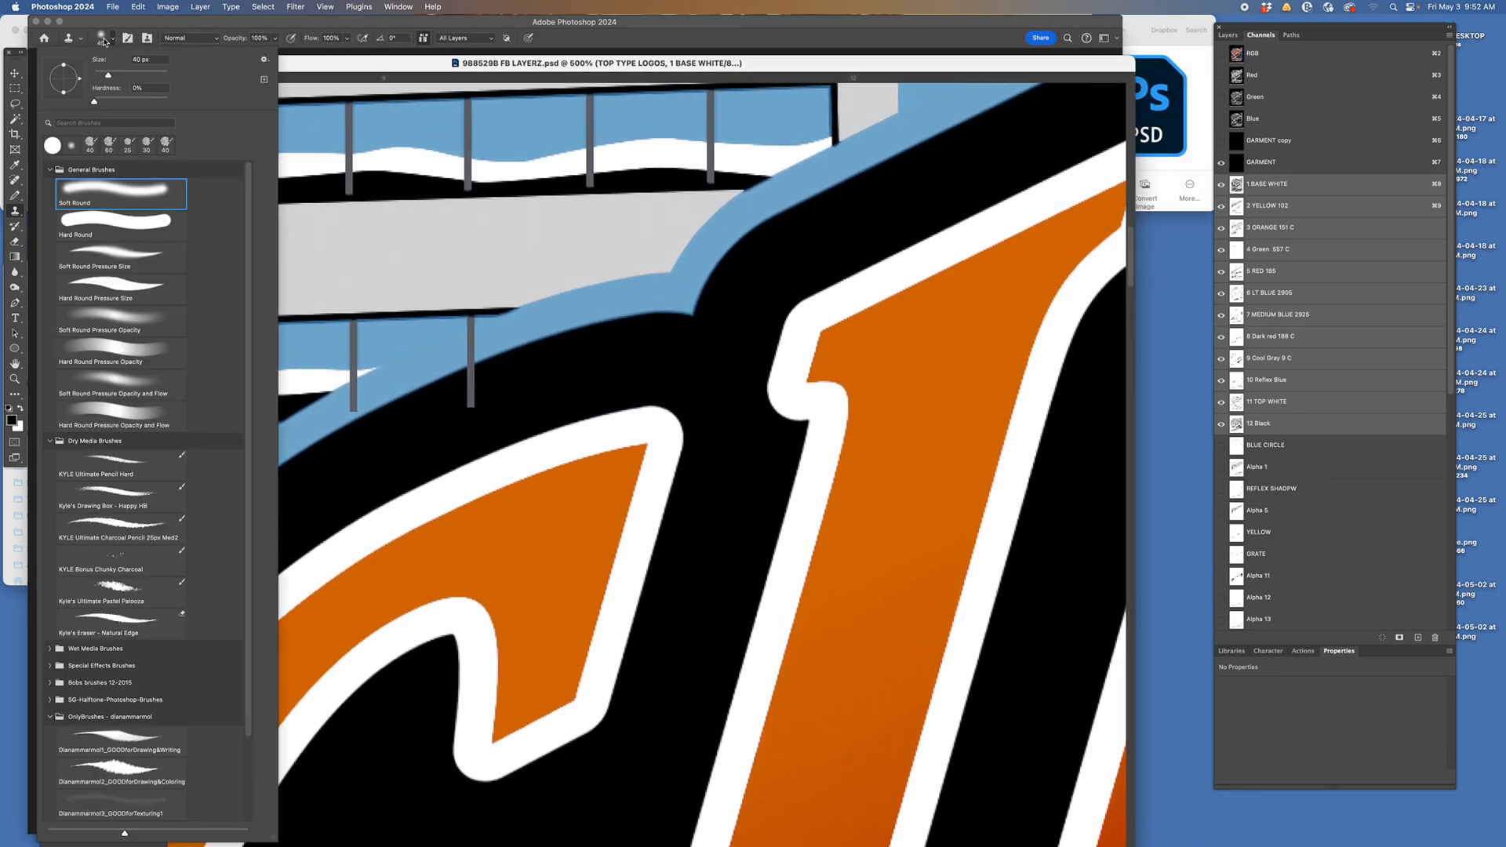
pyautogui.click(102, 38)
pyautogui.click(190, 39)
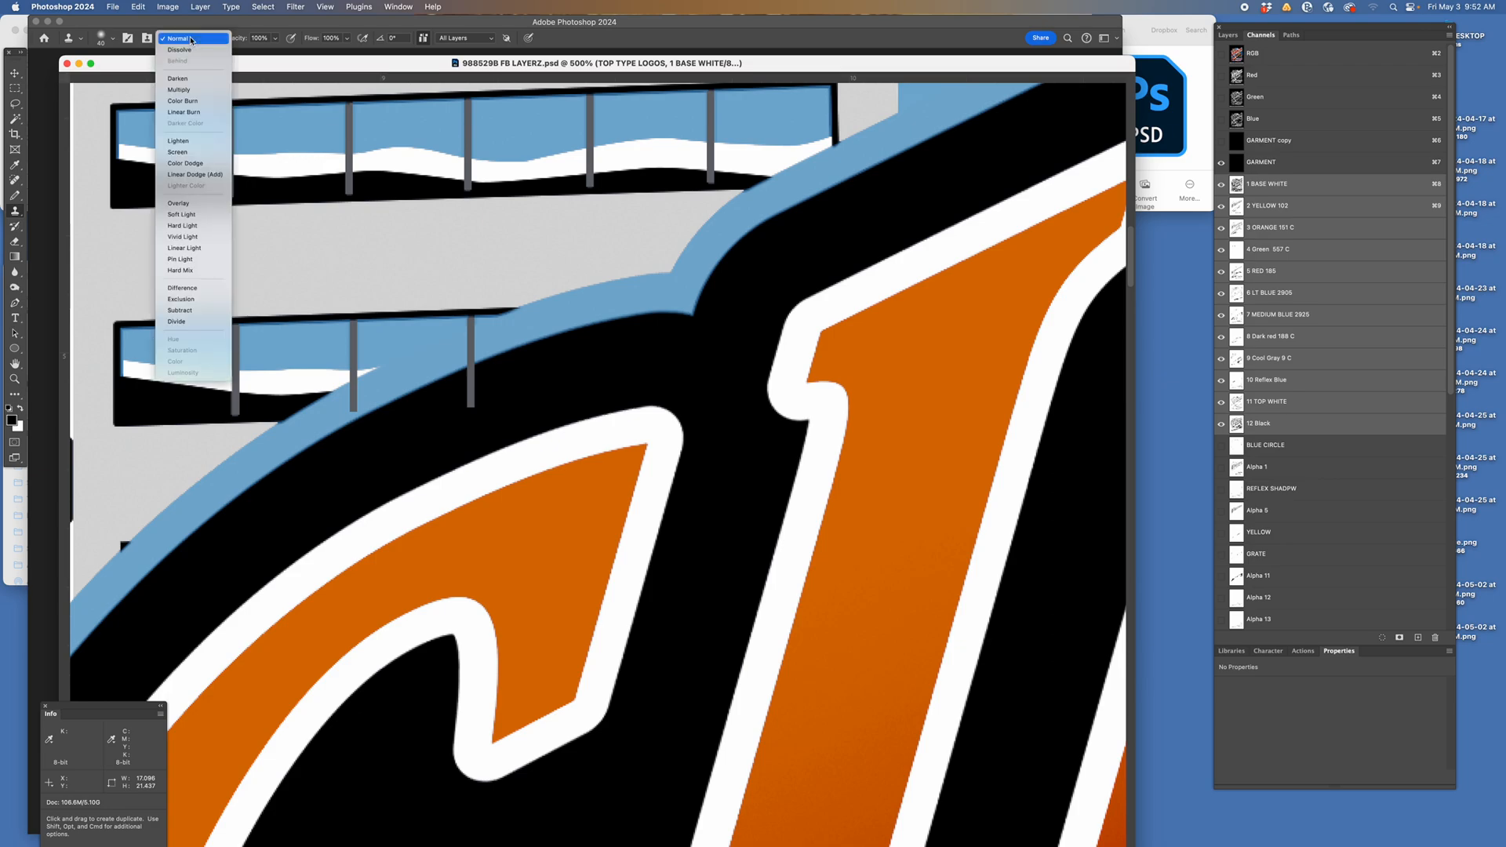
pyautogui.click(190, 39)
pyautogui.click(102, 40)
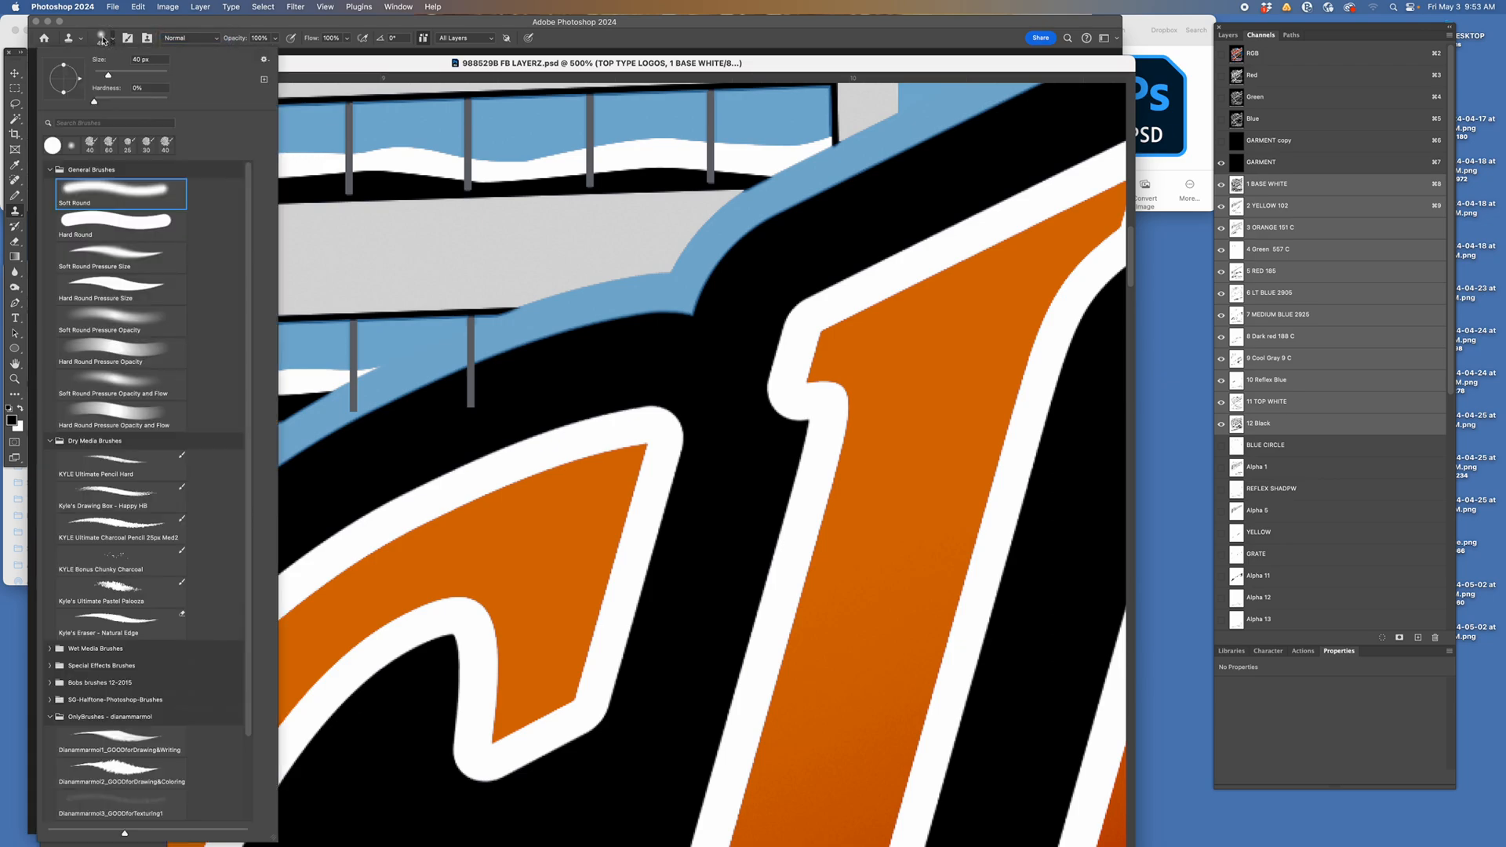
pyautogui.click(119, 228)
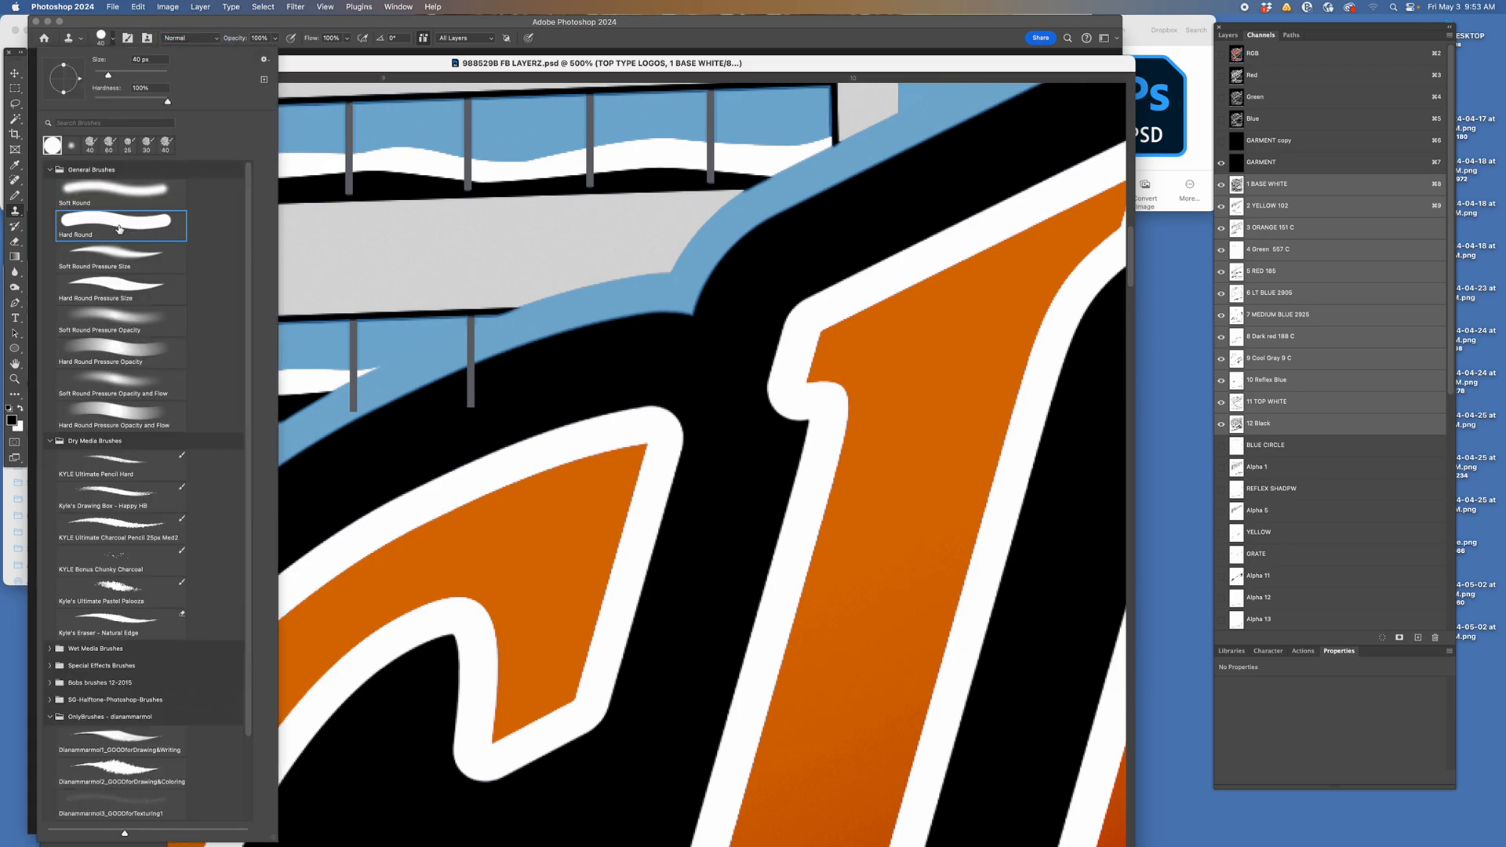
pyautogui.click(325, 75)
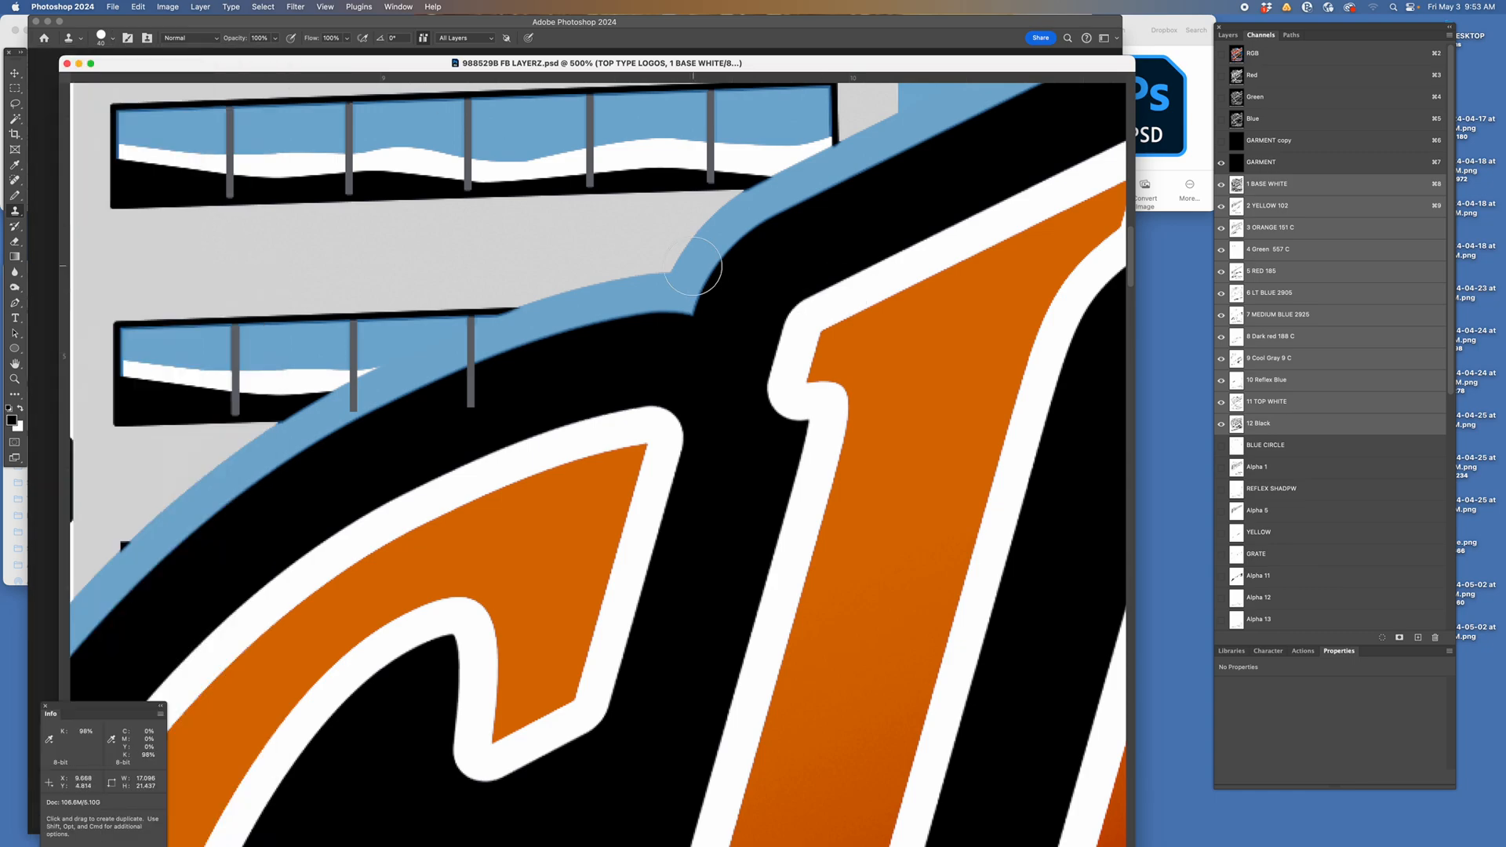
# Step: Shrink the brush and, sampling All Layers, clone the outline edge over the gray post where it crosses from blue to black
pyautogui.press('[')
pyautogui.press('[')
pyautogui.press('[')
pyautogui.press('[')
pyautogui.press('[')
pyautogui.press('[')
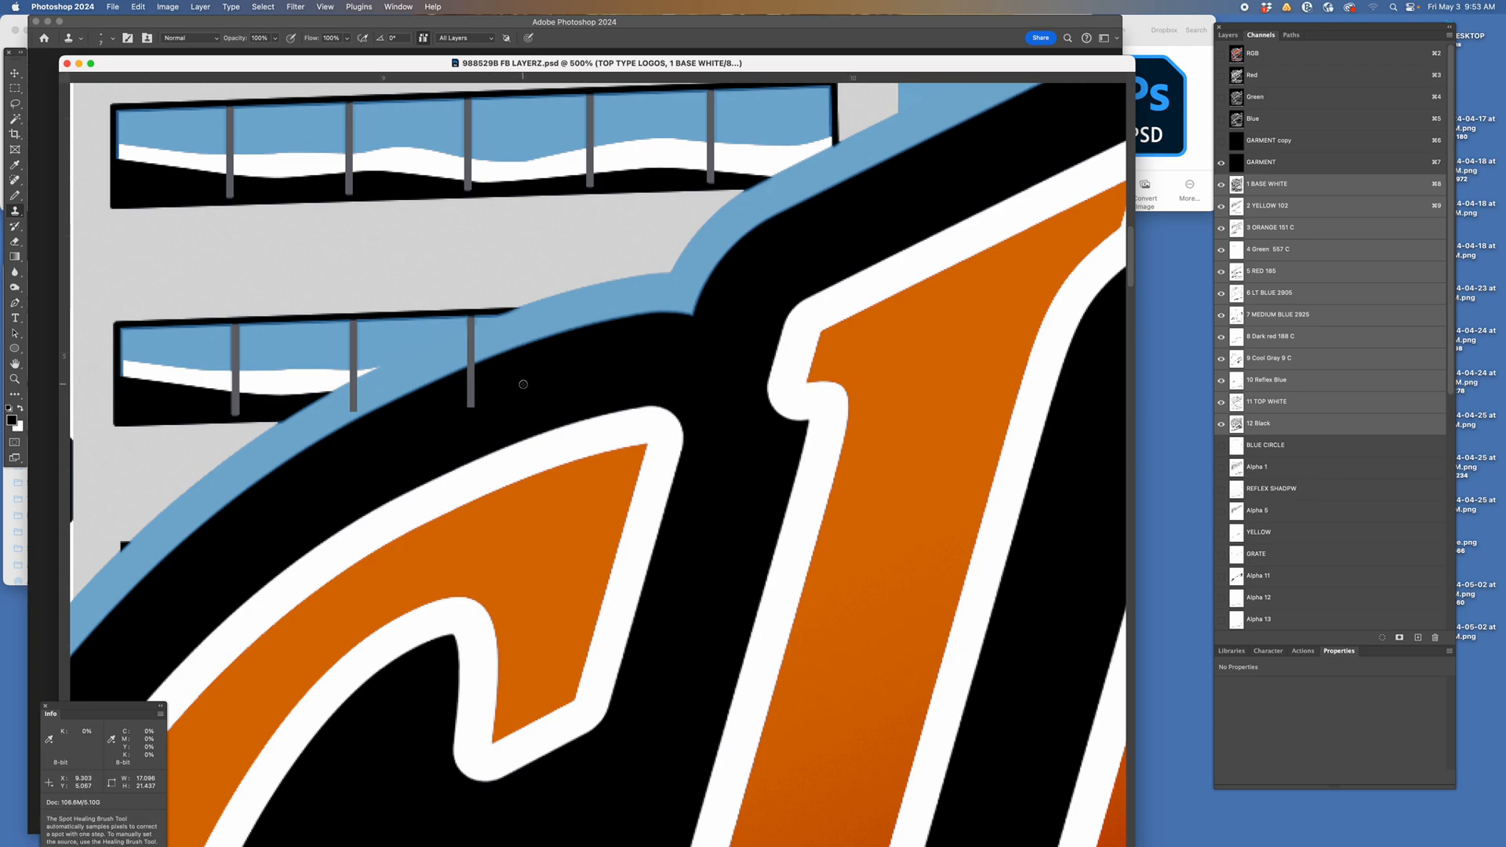
pyautogui.press('alt')
pyautogui.press('alt')
pyautogui.press('alt')
pyautogui.hscroll(-1, 494, 80)
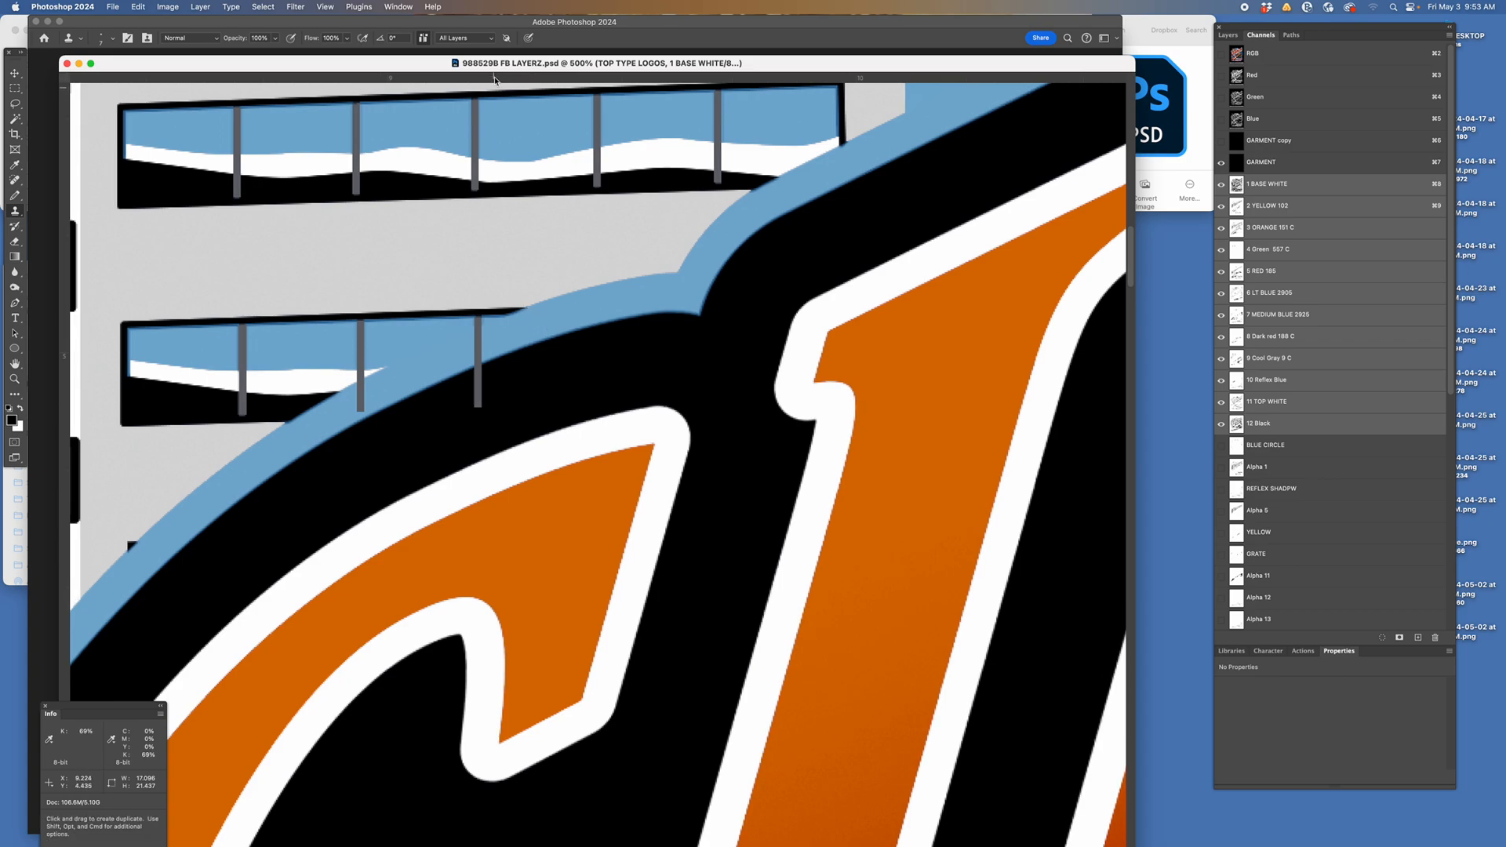
pyautogui.click(481, 39)
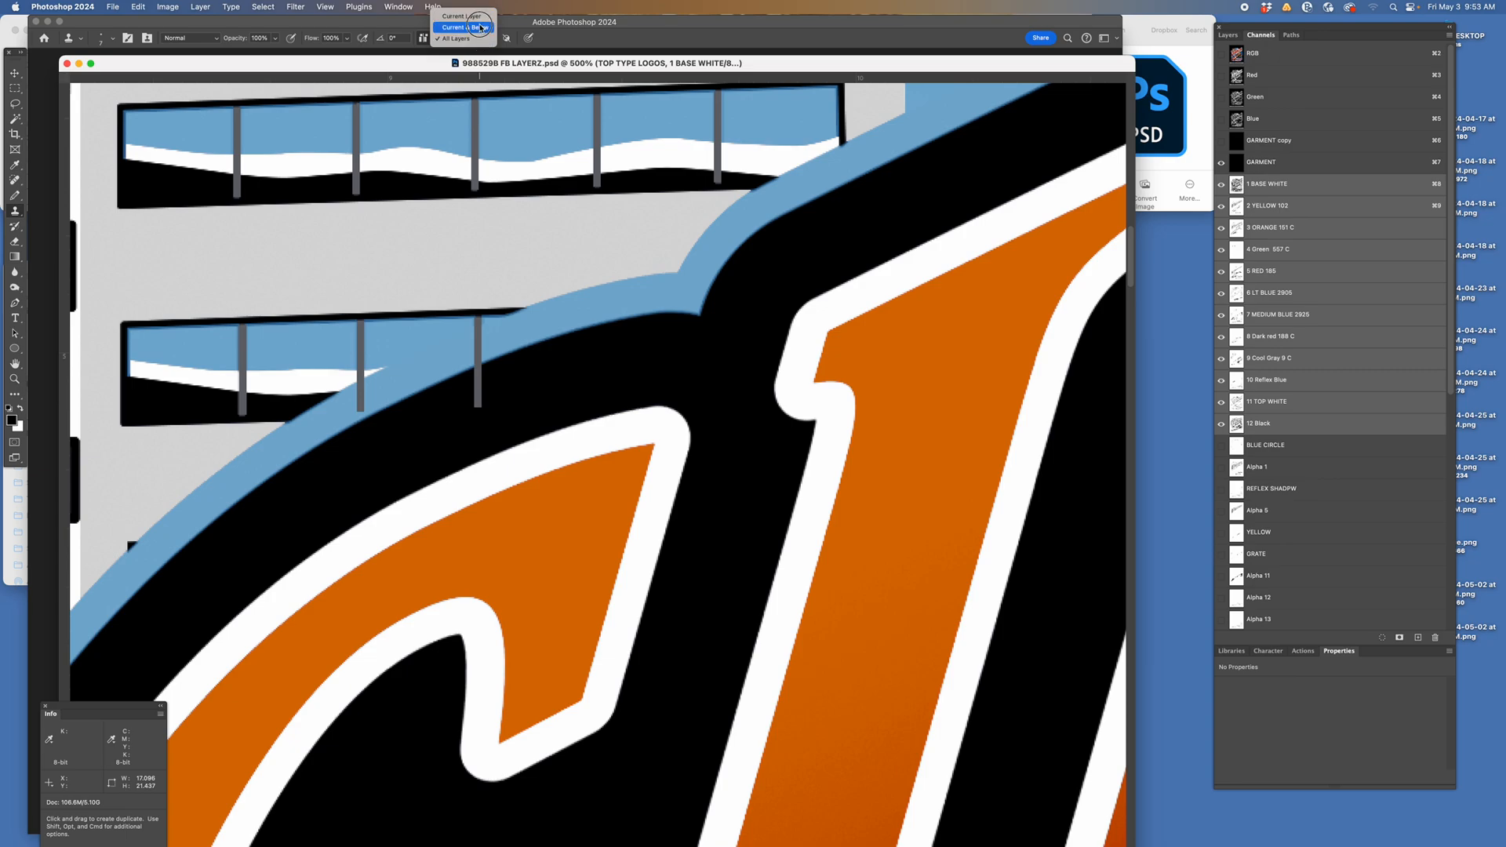
pyautogui.click(476, 41)
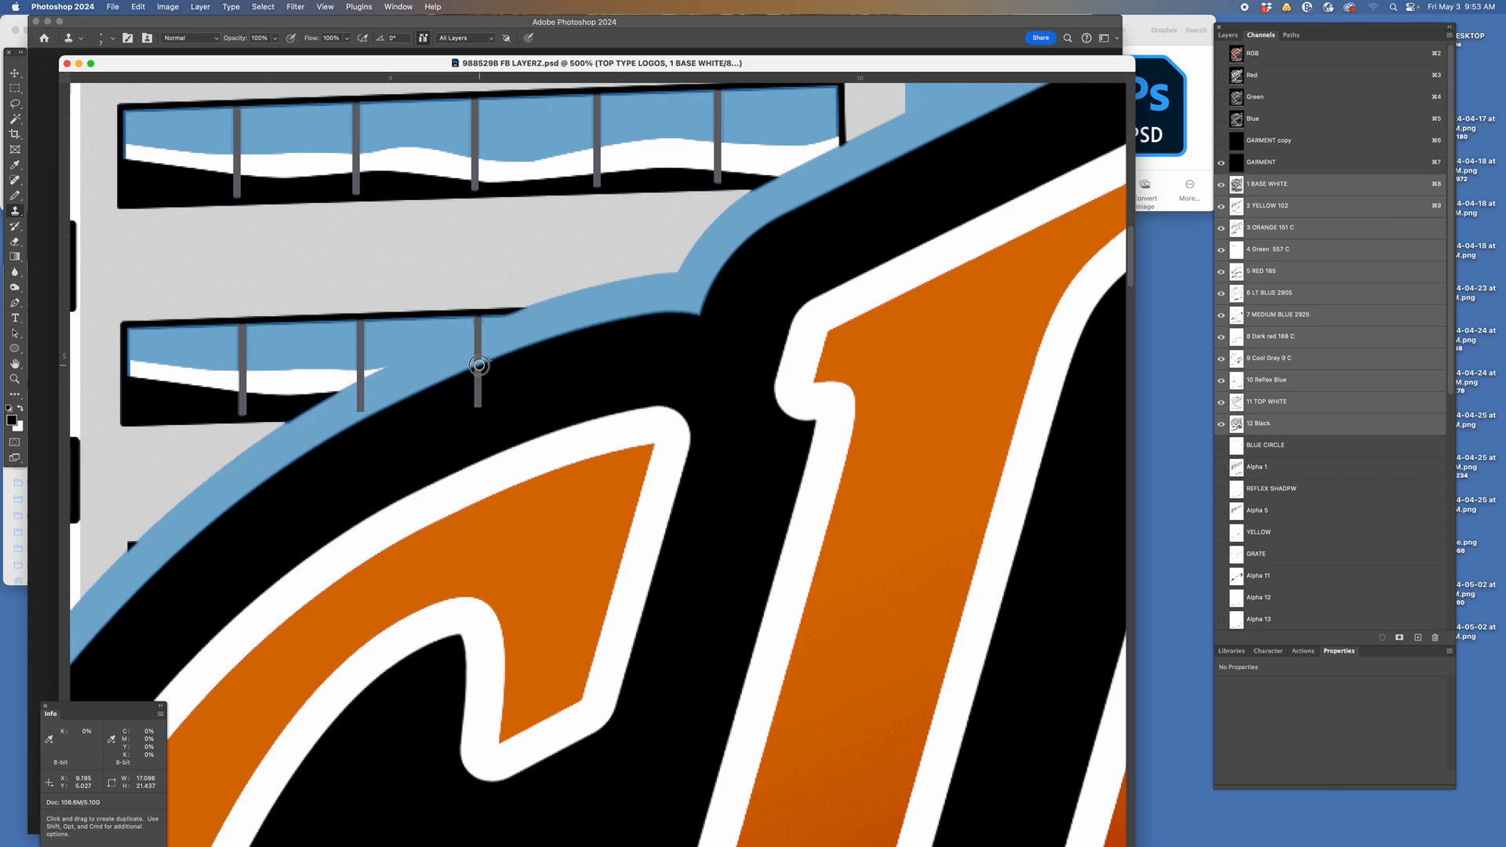
pyautogui.click(480, 365)
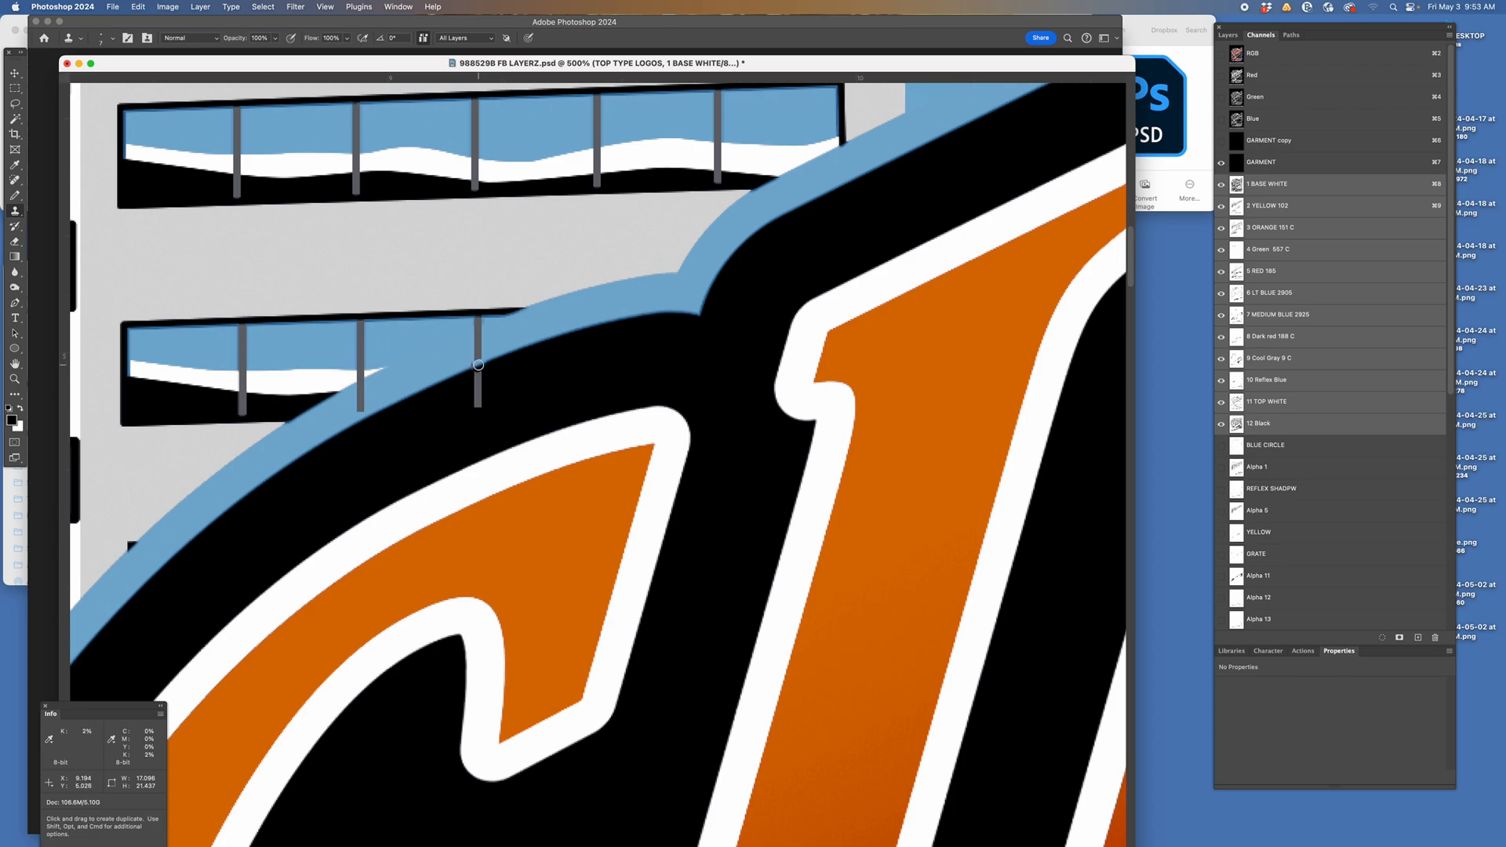
# Step: With a smaller brush, clone the clean black outline edge over the gray remnant beside the gap in the post
pyautogui.press('z')
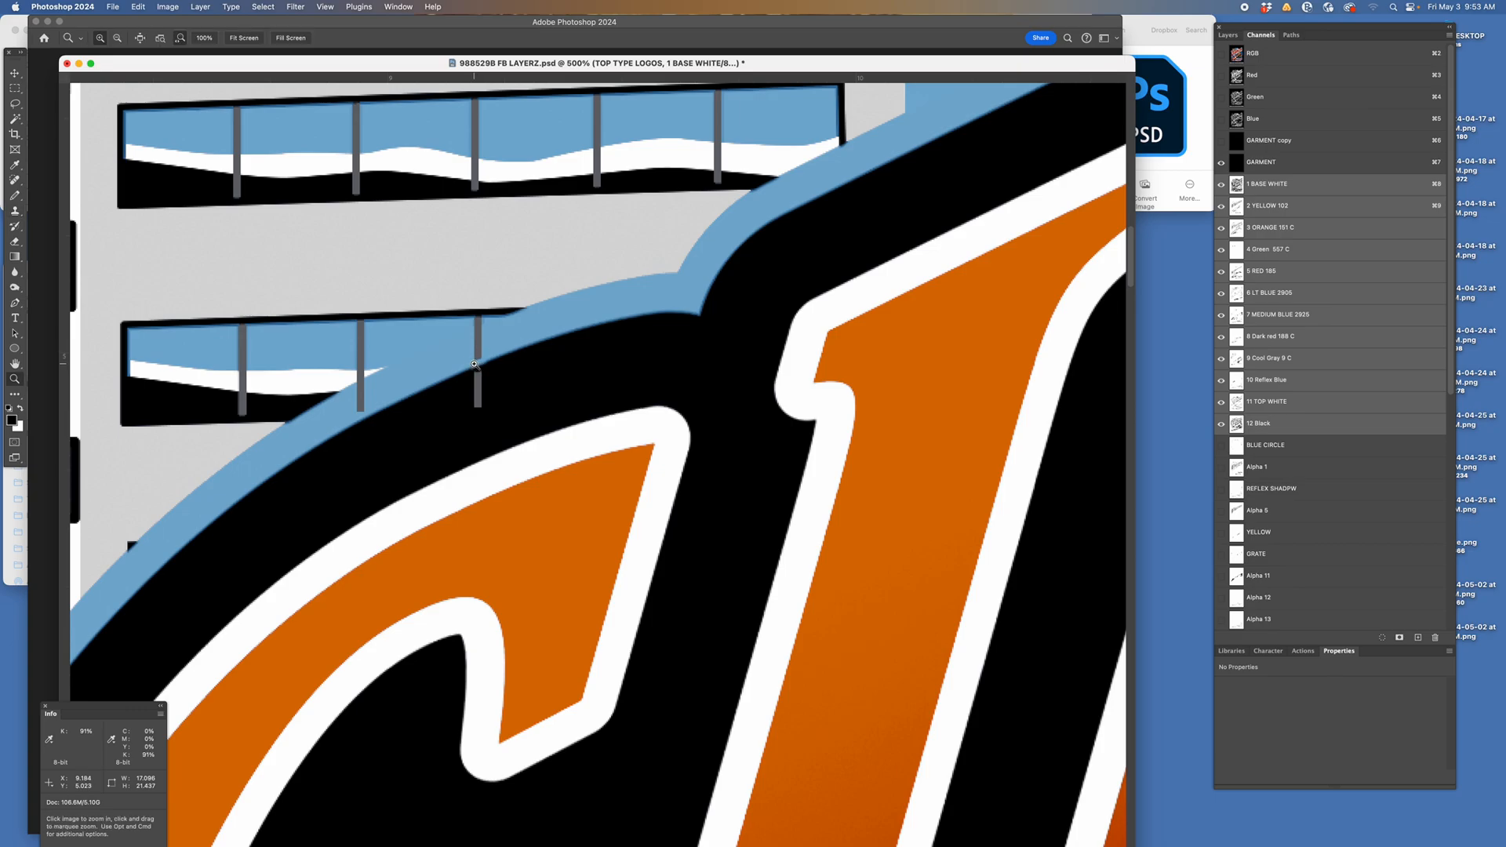
pyautogui.click(478, 365)
pyautogui.moveTo(557, 377); pyautogui.dragTo(513, 378)
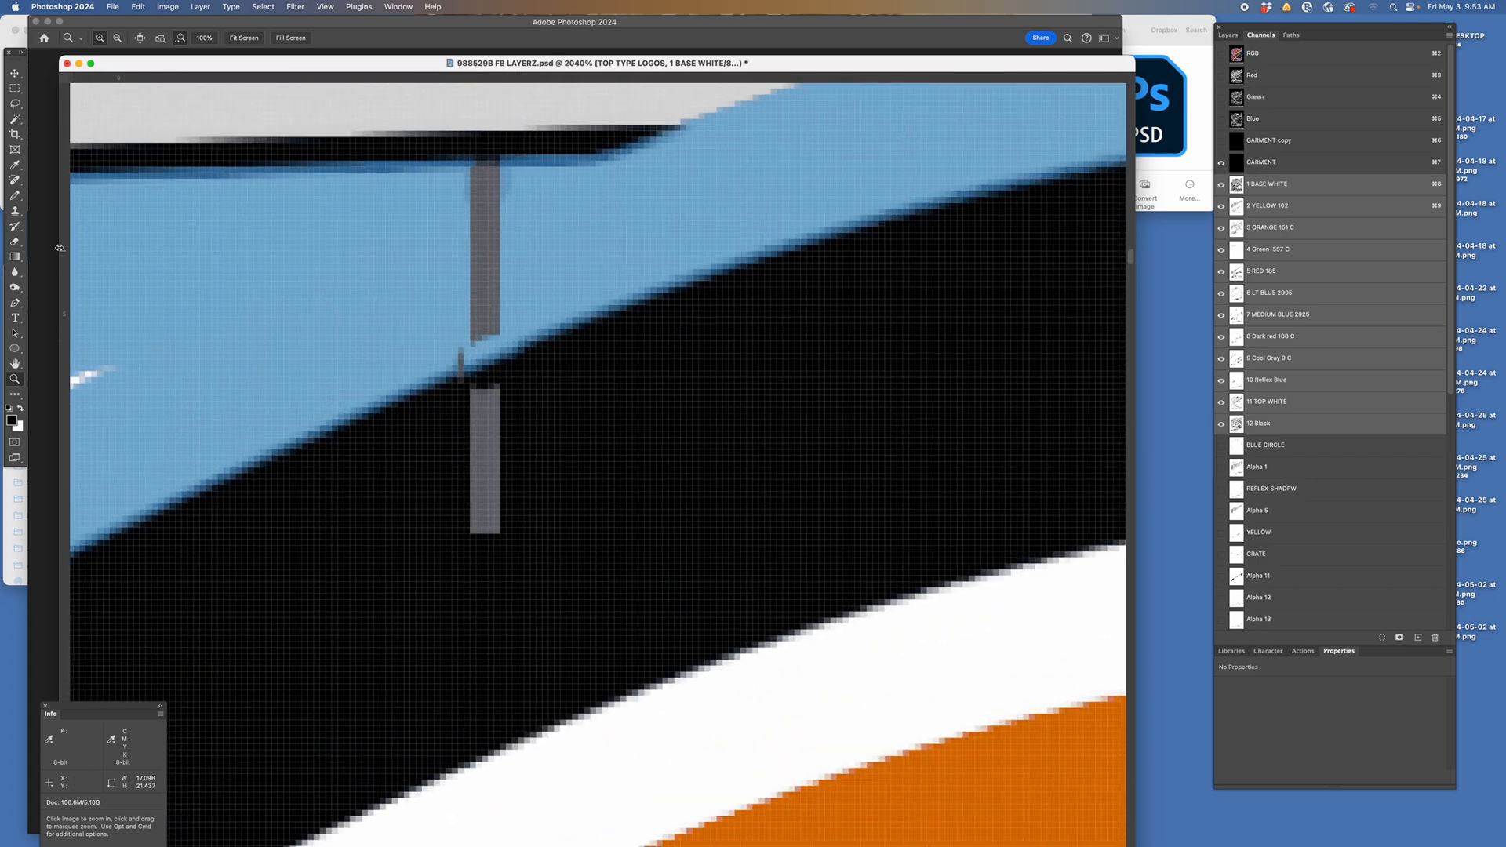
pyautogui.click(15, 212)
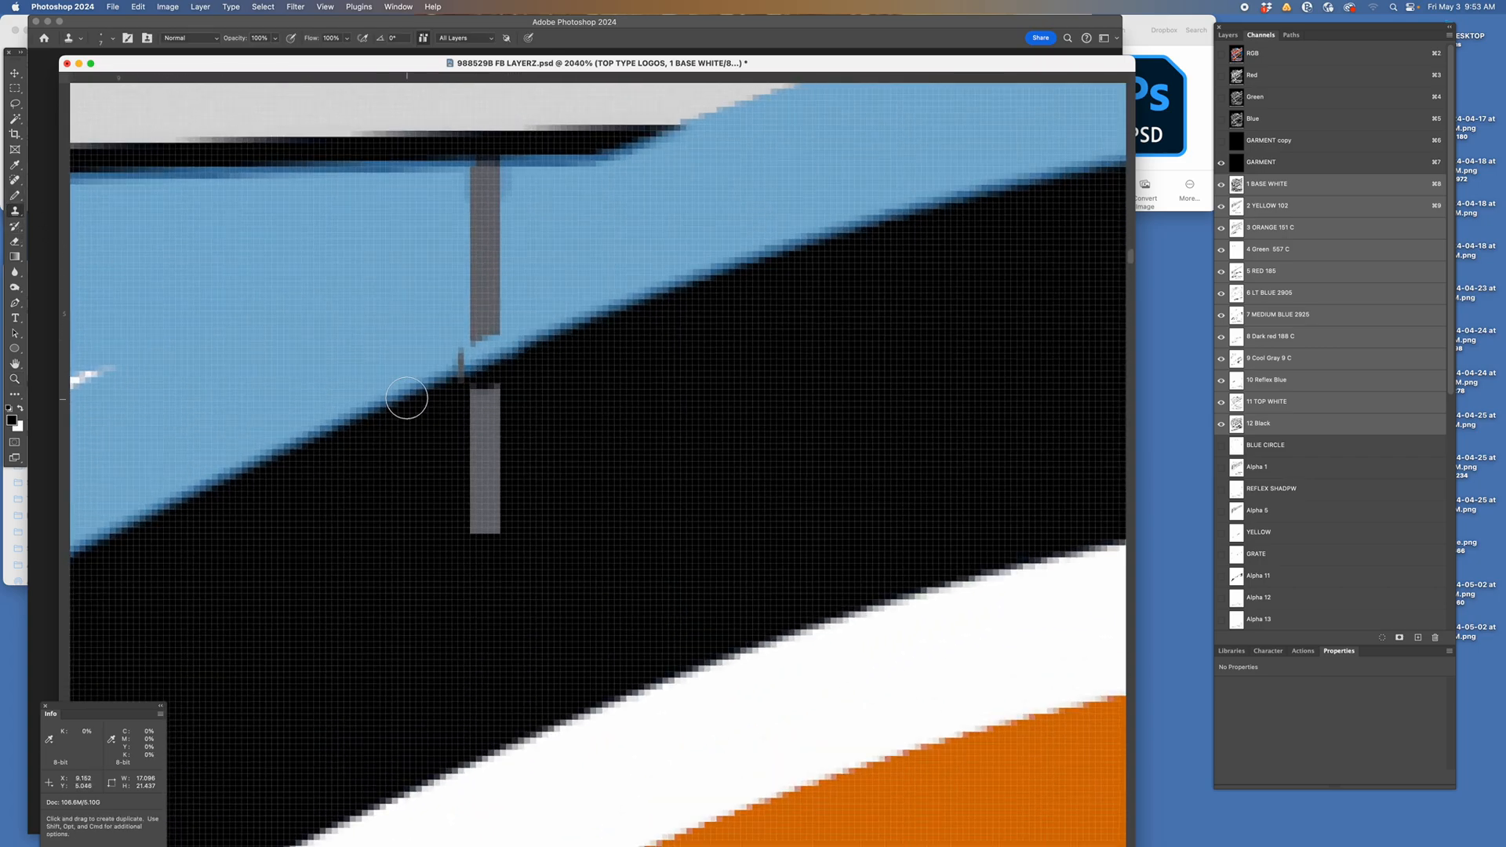
pyautogui.press('[')
pyautogui.press('[')
pyautogui.press('[')
pyautogui.press('[')
pyautogui.press('[')
pyautogui.keyDown('alt'); pyautogui.click(418, 391); pyautogui.keyUp('alt')
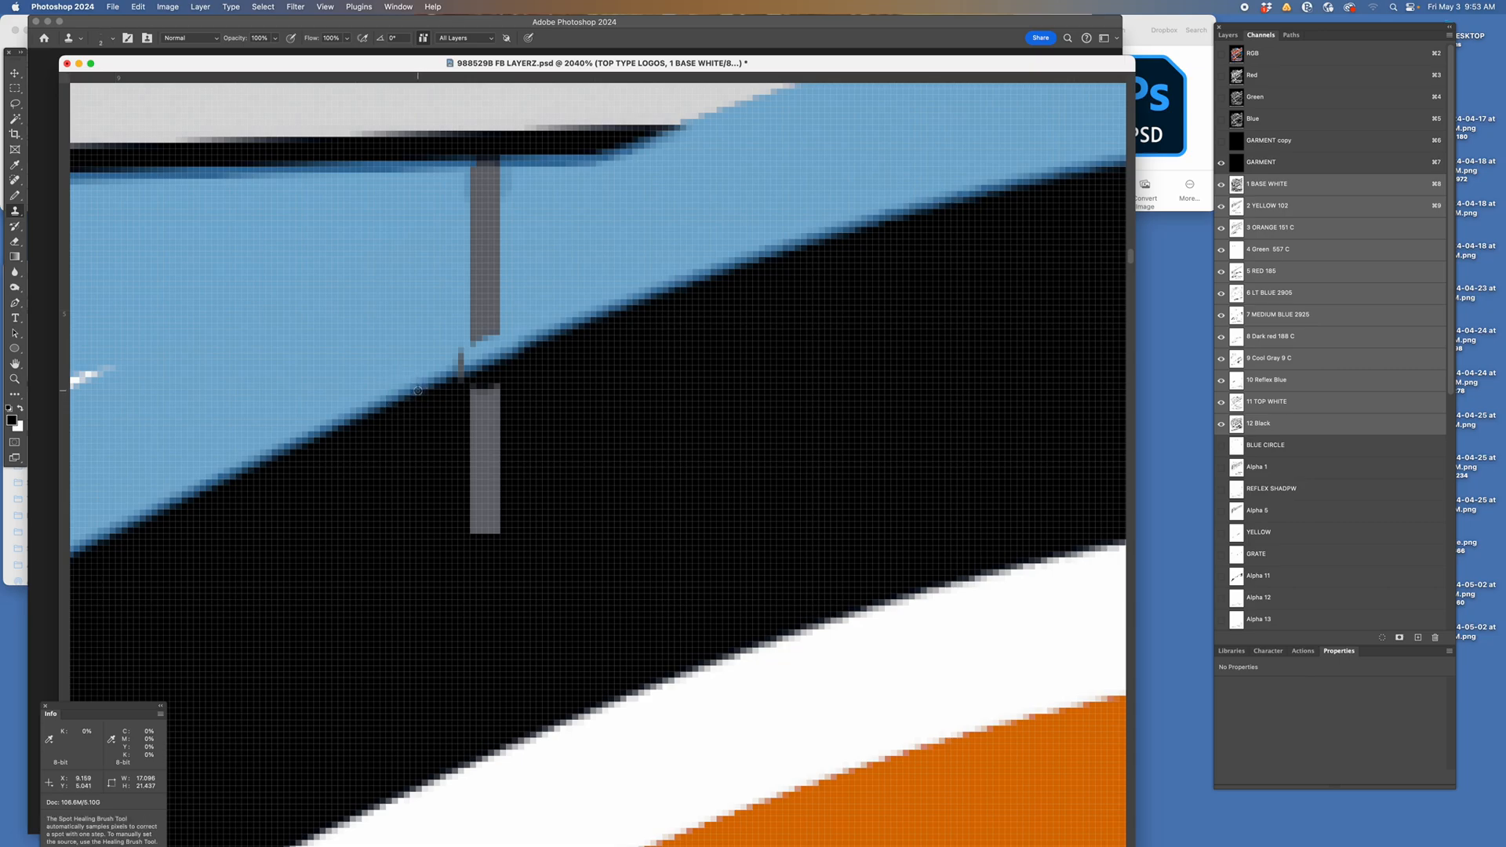
pyautogui.keyDown('alt'); pyautogui.click(424, 392); pyautogui.keyUp('alt')
pyautogui.click(457, 374)
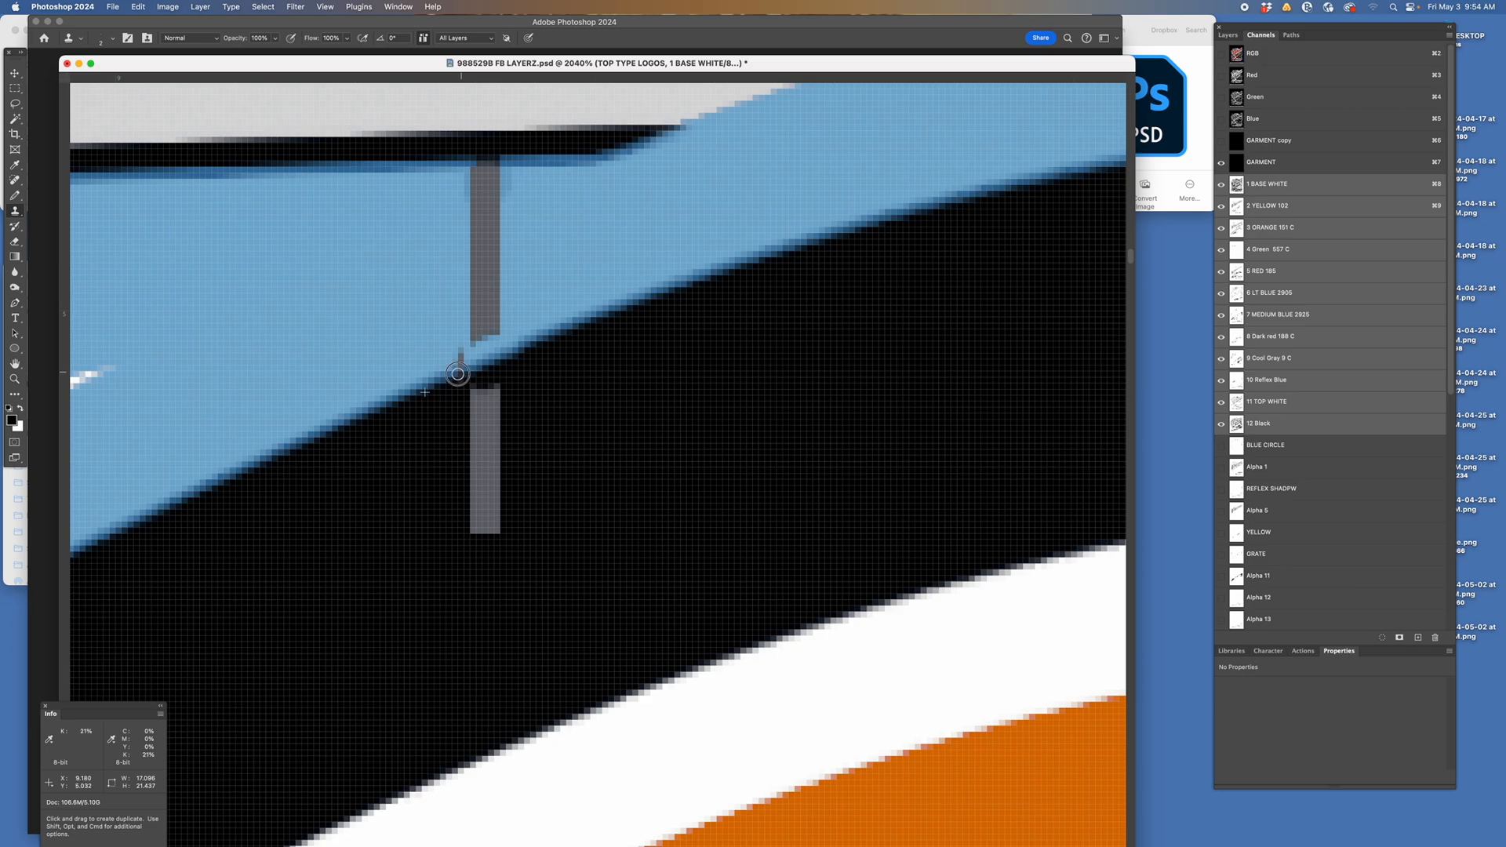
# Step: Stamp over the remaining gray smudge on the blue side of the edge, undo the last stroke, and resample the nearby blue
pyautogui.click(459, 358)
pyautogui.keyDown('alt'); pyautogui.click(437, 379); pyautogui.keyUp('alt')
pyautogui.moveTo(462, 361); pyautogui.dragTo(458, 364)
pyautogui.press('super+z')
pyautogui.keyDown('alt'); pyautogui.click(447, 355); pyautogui.keyUp('alt')
# Step: Enlarge the brush and clone black over the lower part of the same post inside the lettering's black outline
pyautogui.press('z')
pyautogui.keyDown('alt'); pyautogui.click(548, 411); pyautogui.keyUp('alt')
pyautogui.keyDown('alt'); pyautogui.click(548, 410); pyautogui.keyUp('alt')
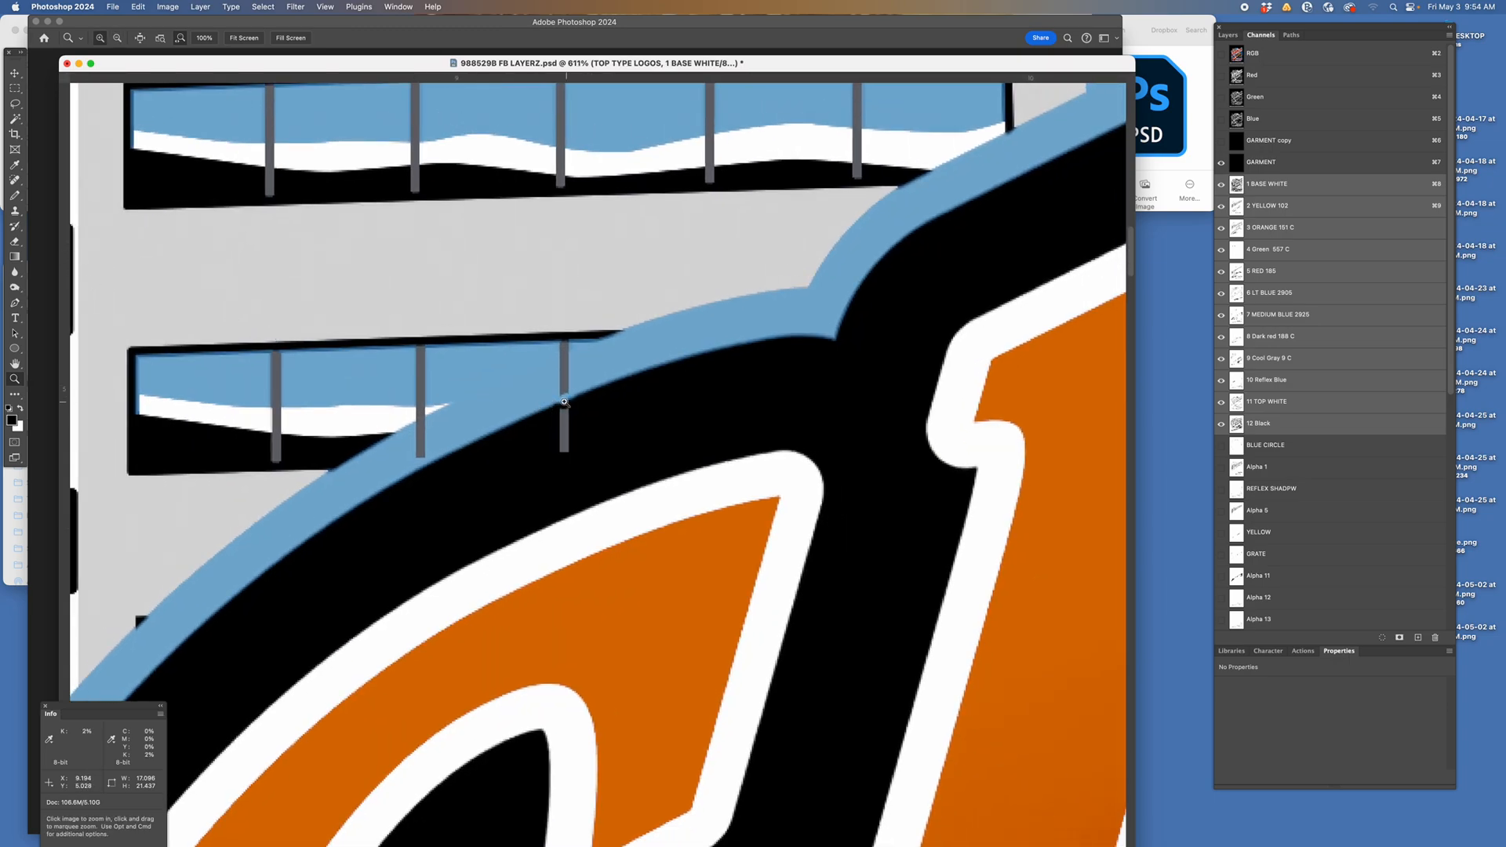
pyautogui.click(15, 210)
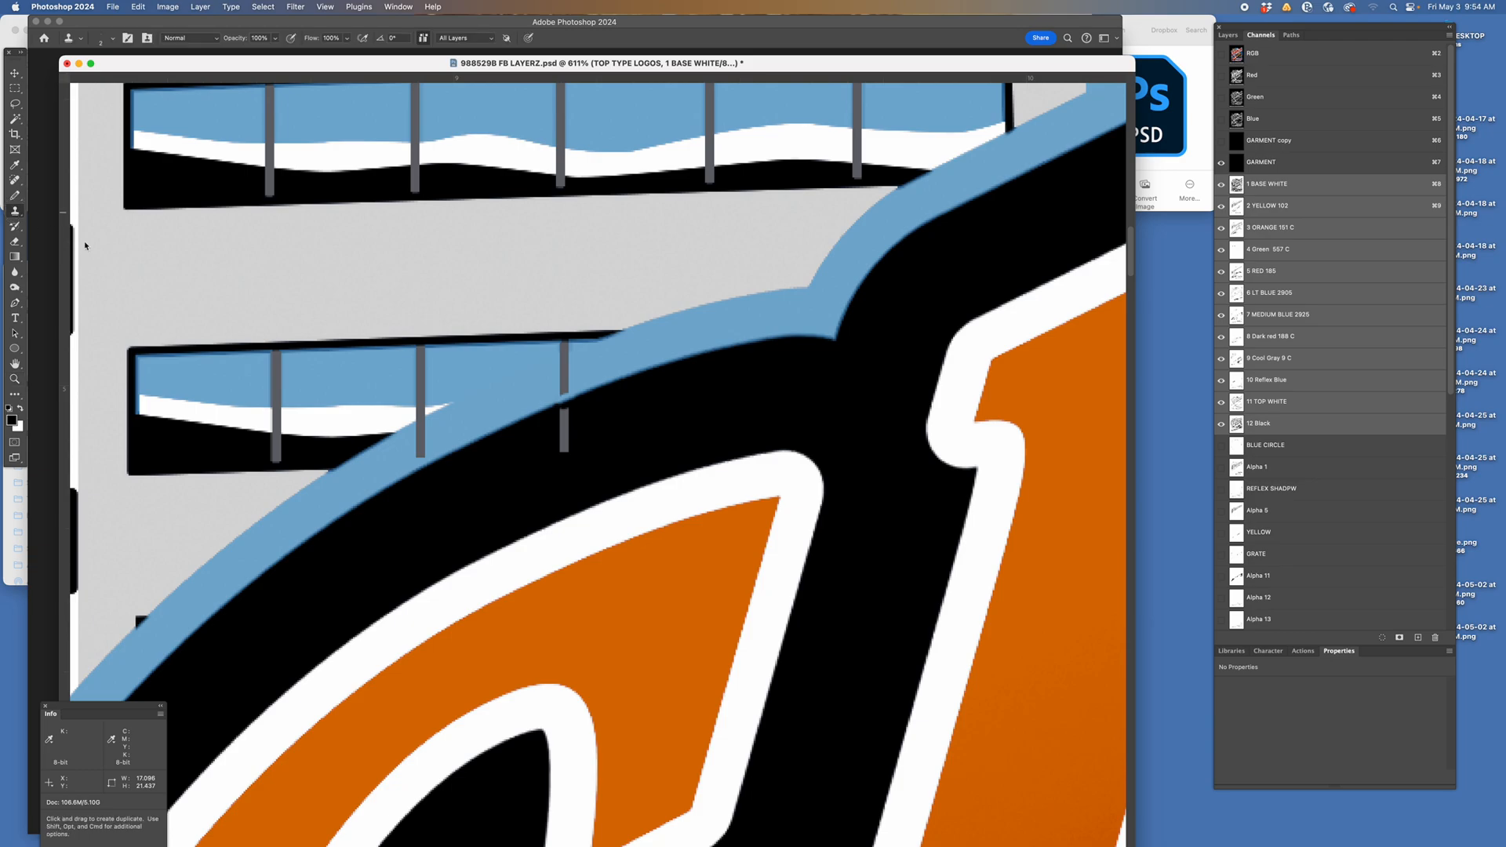
pyautogui.press(']')
pyautogui.press(']')
pyautogui.press(']')
pyautogui.press(']')
pyautogui.keyDown('alt'); pyautogui.click(605, 429); pyautogui.keyUp('alt')
pyautogui.moveTo(566, 447)
pyautogui.mouseDown()
pyautogui.moveTo(605, 441)
pyautogui.moveTo(561, 416)
pyautogui.moveTo(586, 364)
pyautogui.moveTo(551, 384)
pyautogui.moveTo(616, 355)
pyautogui.moveTo(552, 390)
pyautogui.moveTo(577, 373)
pyautogui.moveTo(539, 385)
pyautogui.moveTo(514, 360)
pyautogui.moveTo(548, 369)
pyautogui.mouseUp()
pyautogui.keyDown('alt'); pyautogui.click(605, 440); pyautogui.keyUp('alt')
# Step: Clone the surrounding light blue over the part of that post crossing the blue outline, leaving a short stub above
pyautogui.keyDown('alt'); pyautogui.click(585, 361); pyautogui.keyUp('alt')
pyautogui.keyDown('alt'); pyautogui.click(609, 358); pyautogui.keyUp('alt')
pyautogui.keyDown('alt'); pyautogui.click(560, 378); pyautogui.keyUp('alt')
pyautogui.keyDown('alt'); pyautogui.click(572, 366); pyautogui.keyUp('alt')
pyautogui.click(556, 373)
pyautogui.keyDown('alt'); pyautogui.click(512, 359); pyautogui.keyUp('alt')
pyautogui.keyDown('alt'); pyautogui.click(547, 368); pyautogui.keyUp('alt')
# Step: Clone the outline's black and blue over the lower end of the neighboring gray post to the left
pyautogui.keyDown('alt'); pyautogui.click(445, 431); pyautogui.keyUp('alt')
pyautogui.moveTo(426, 450); pyautogui.dragTo(410, 456)
pyautogui.keyDown('alt'); pyautogui.click(460, 428); pyautogui.keyUp('alt')
pyautogui.click(402, 455)
pyautogui.keyDown('alt'); pyautogui.click(406, 452); pyautogui.keyUp('alt')
pyautogui.click(404, 457)
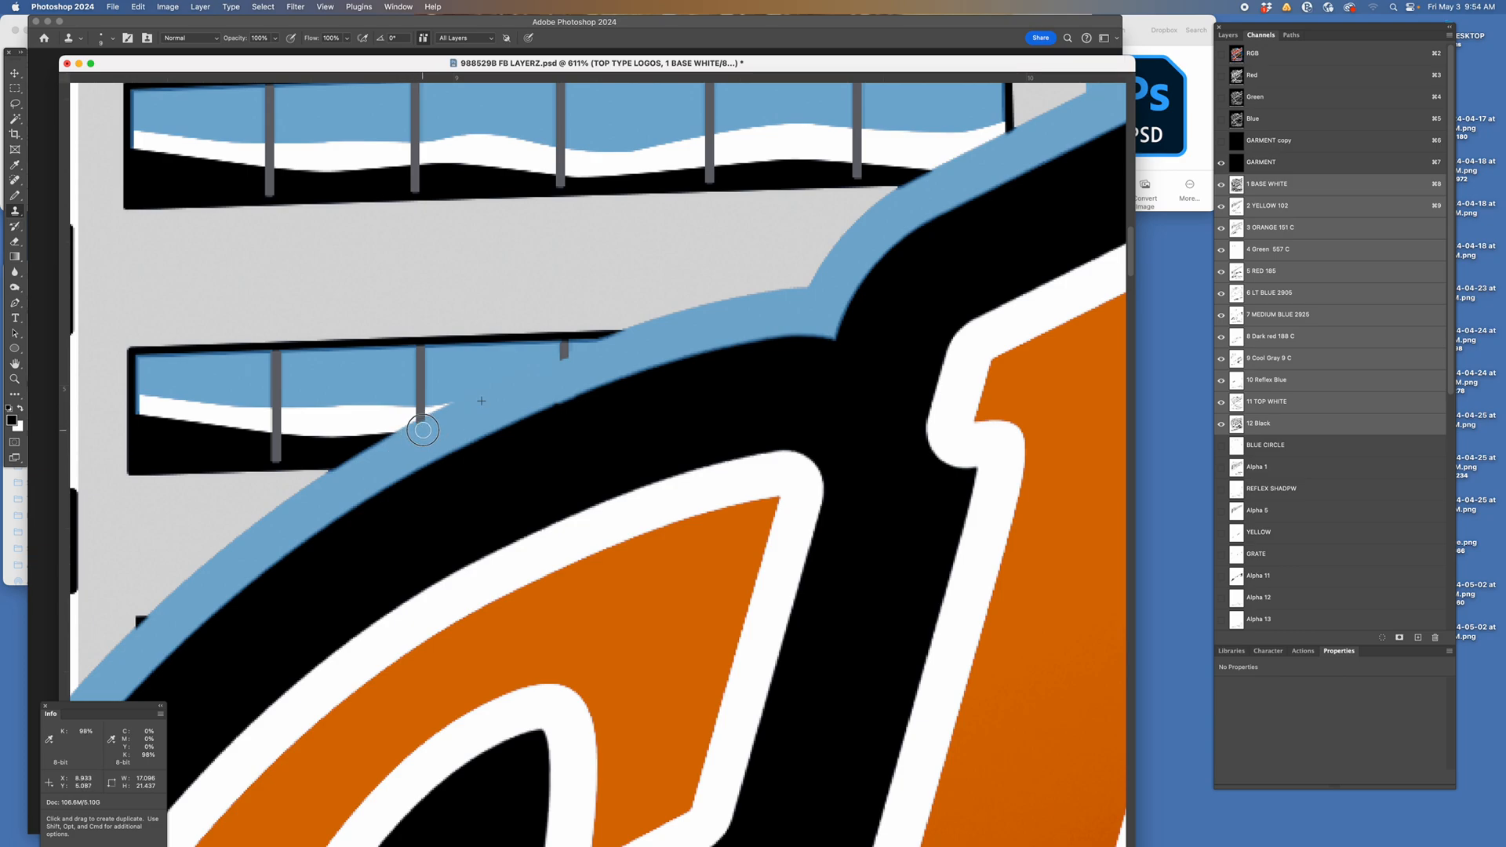